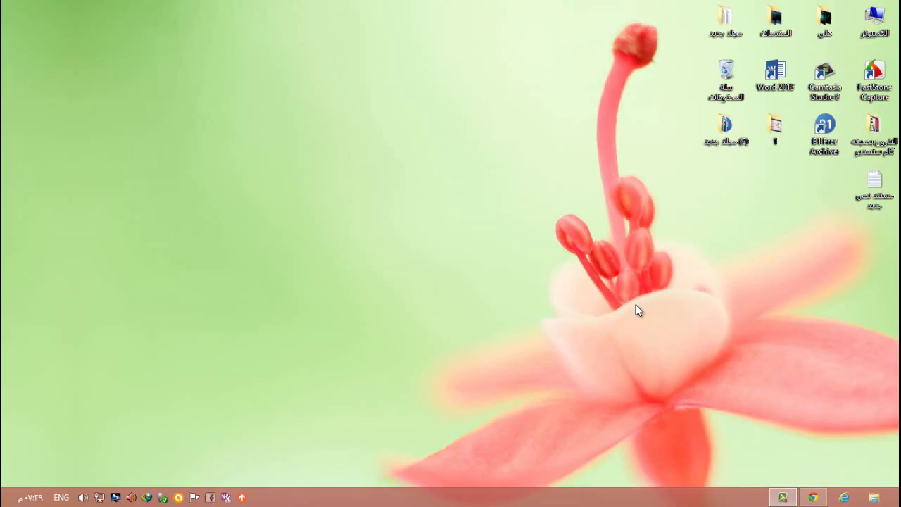
left_click(811, 494)
key("ctrl+t")
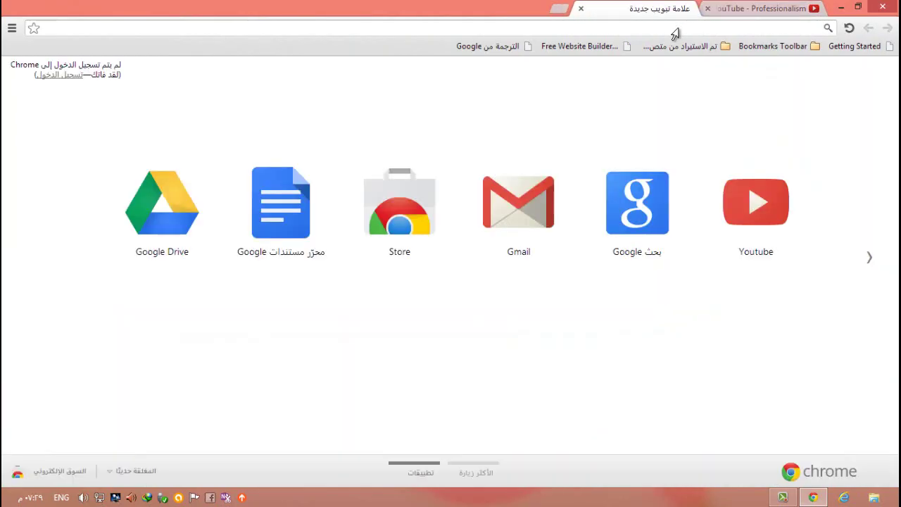
type("na")
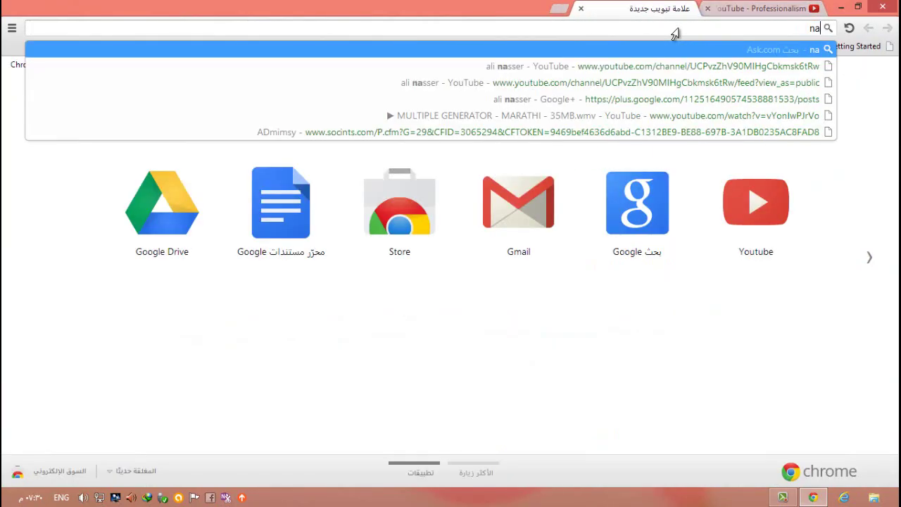
key("BackSpace")
type("sanedown.com")
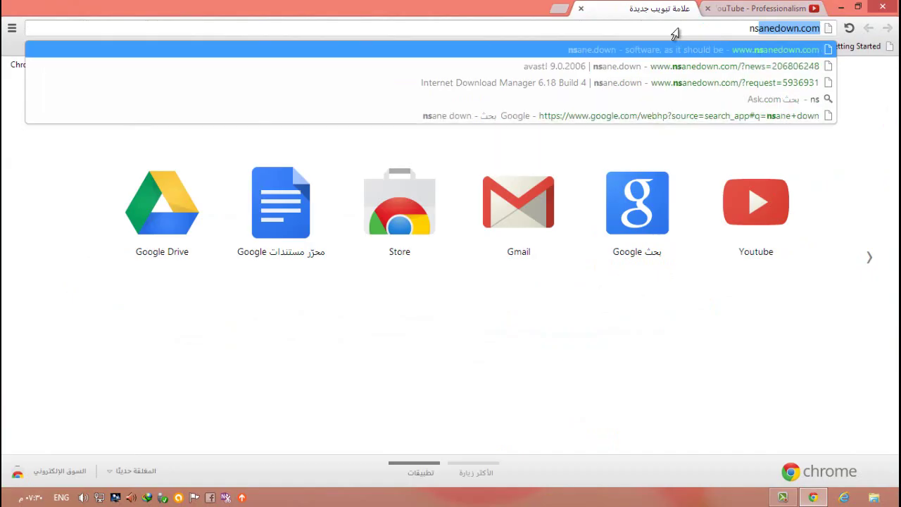
key("Return")
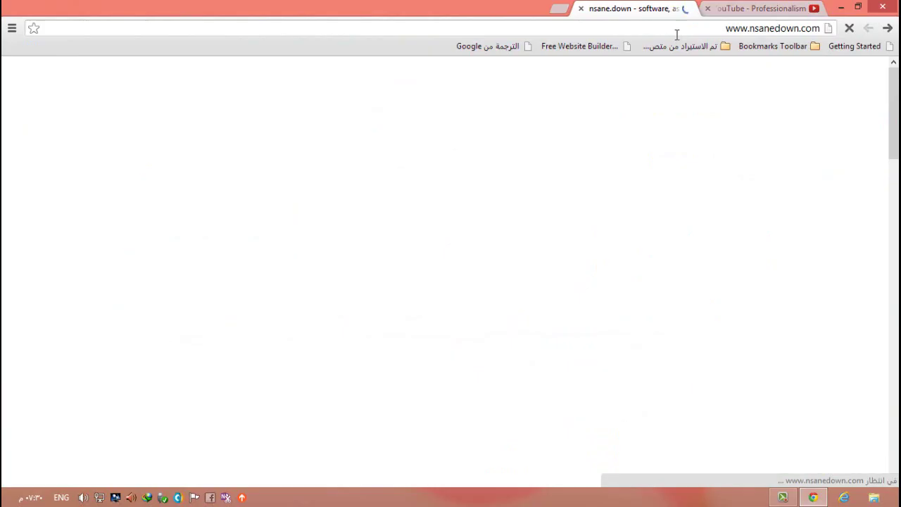
Search the site's quick downloads for "interne" and open the Internet Download Manager 6.18 Build 5 entry.
scroll(870, 241, "down", 1)
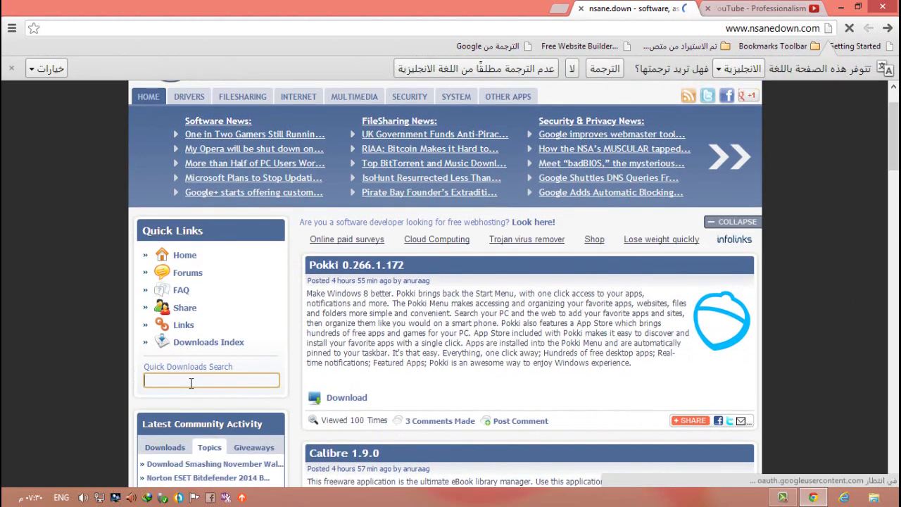
type("in")
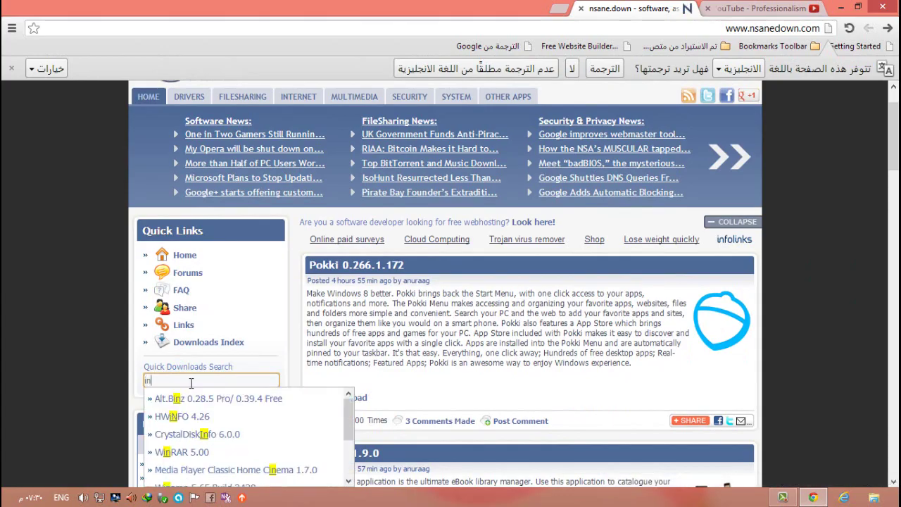
type("tm")
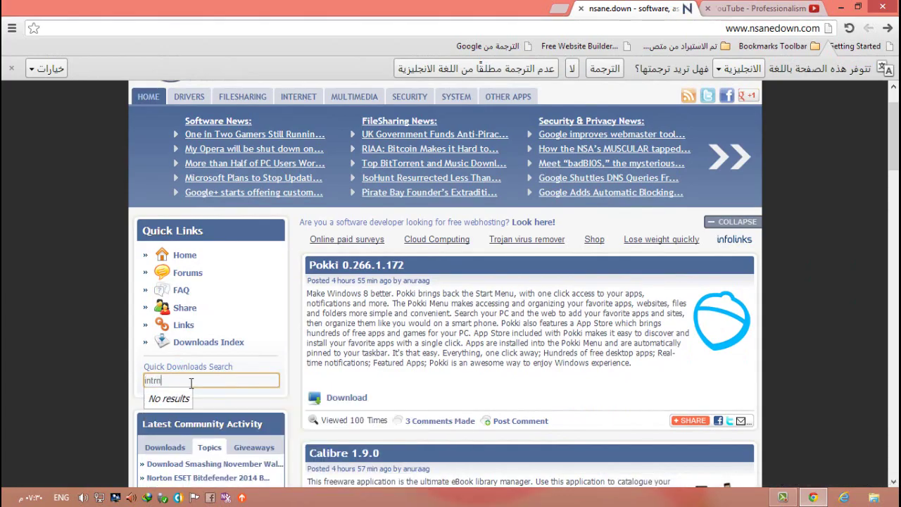
key("BackSpace")
type("erne")
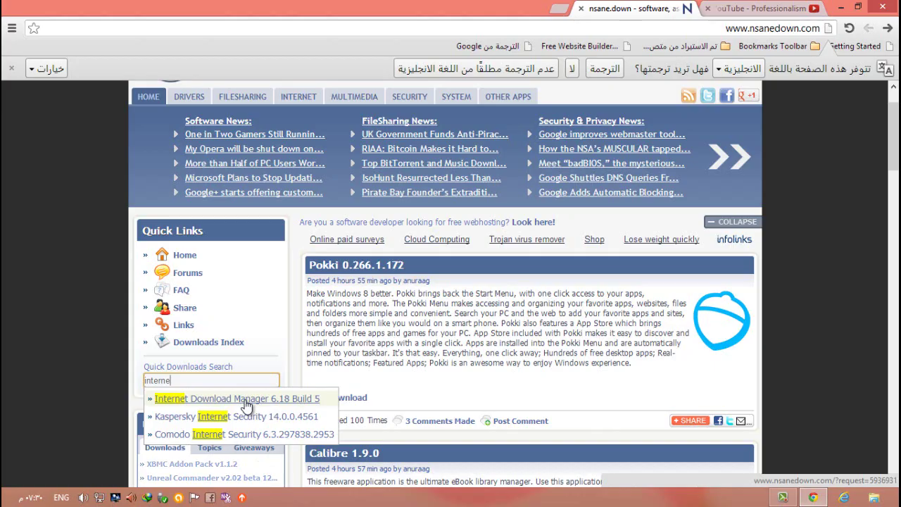
left_click(245, 401)
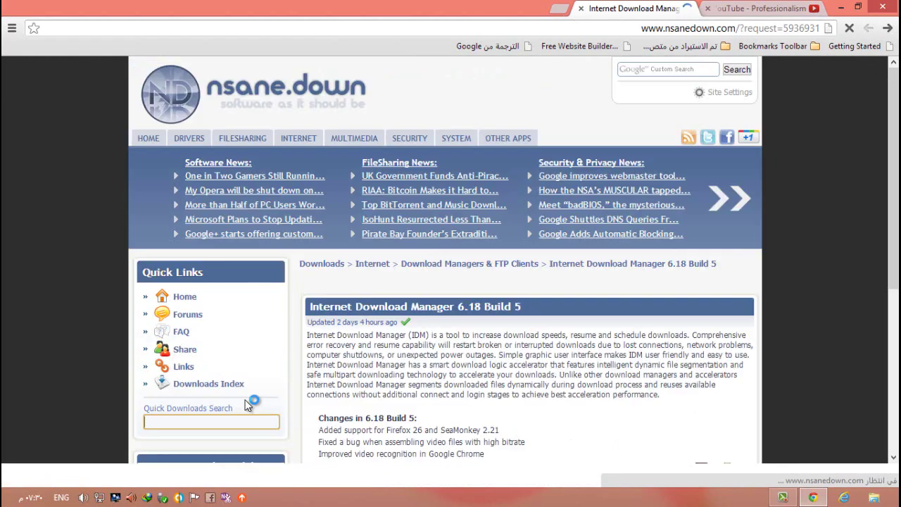
Open the non-retail Download link for the installer and reload its address with "?http:" removed.
scroll(249, 407, "down", 3)
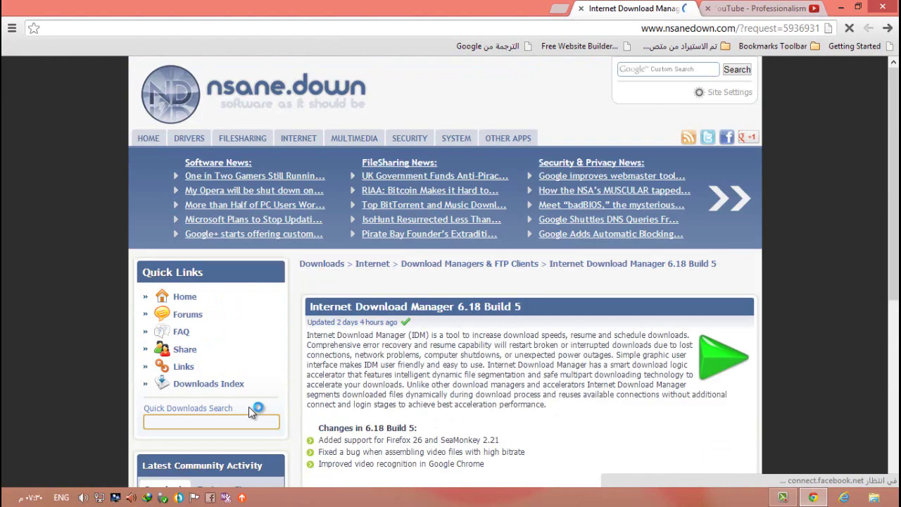
scroll(248, 407, "down", 2)
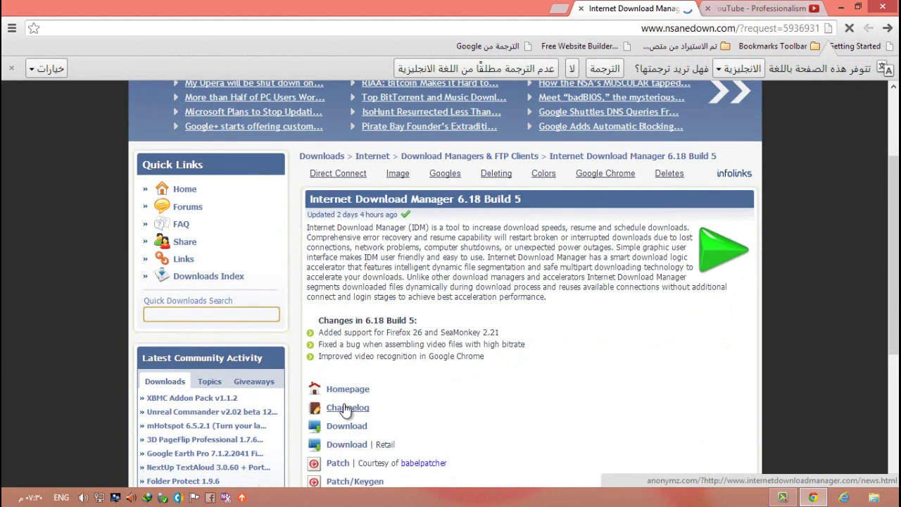
left_click(336, 428)
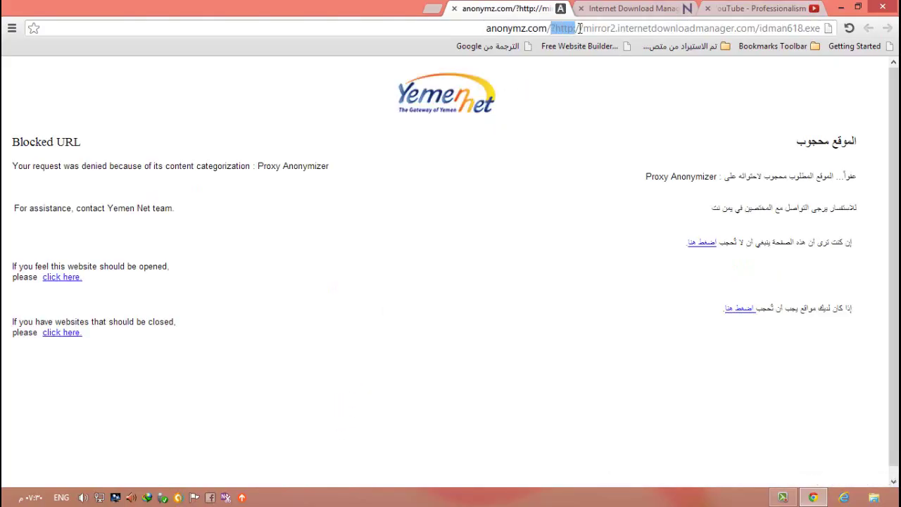
key("BackSpace")
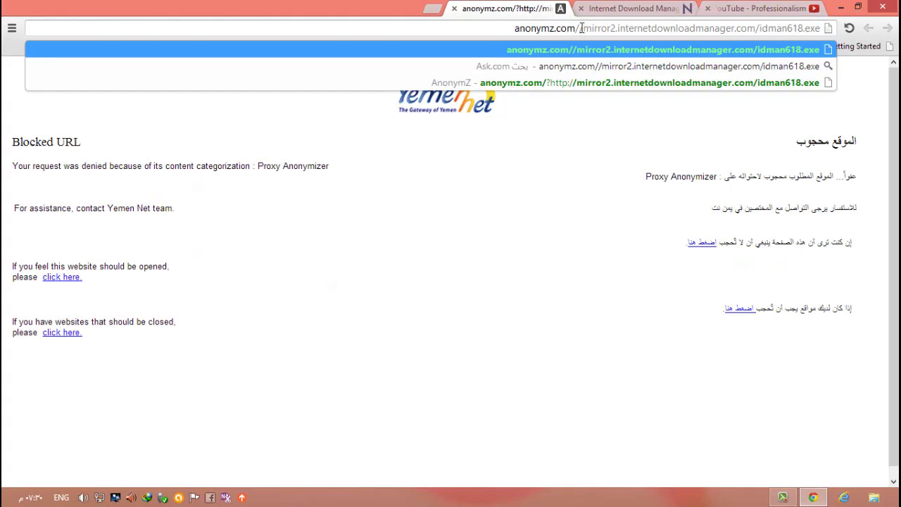
key("Return")
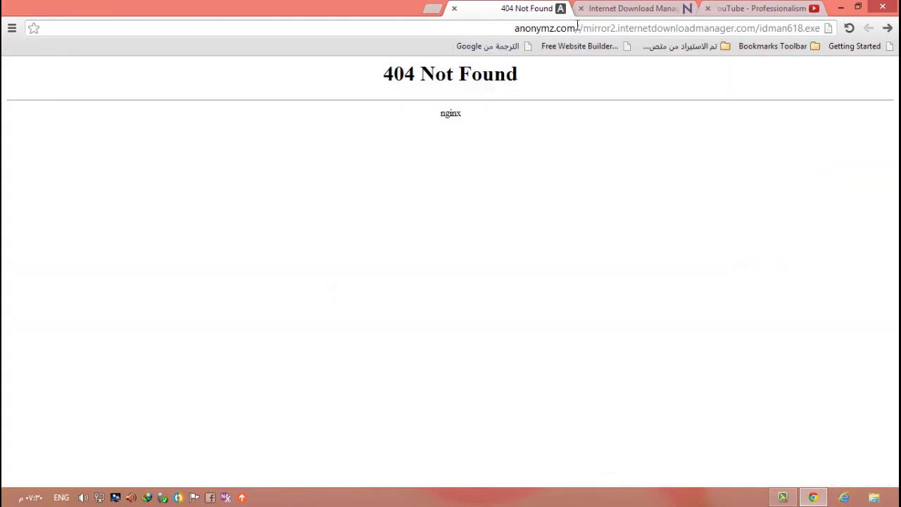
Remove anonymz.com from the address, load the direct mirror2.internetdownloadmanager.com link and start downloading idman618build5.exe.
left_click(522, 33)
left_click(519, 31)
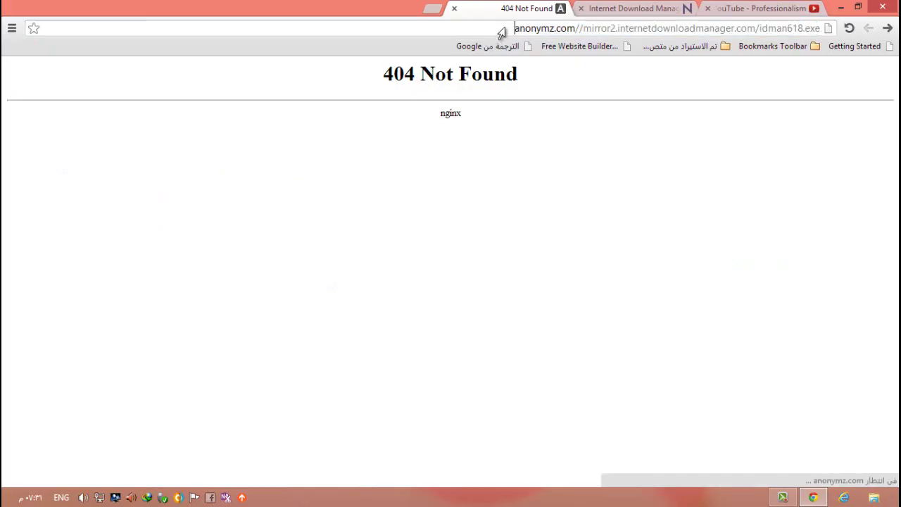
left_click_drag(503, 32, 574, 34)
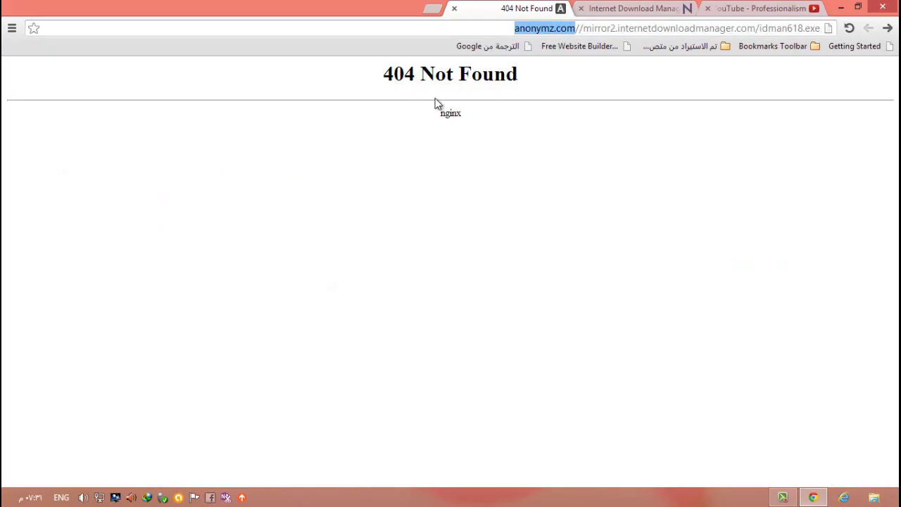
key("Delete")
key("Return")
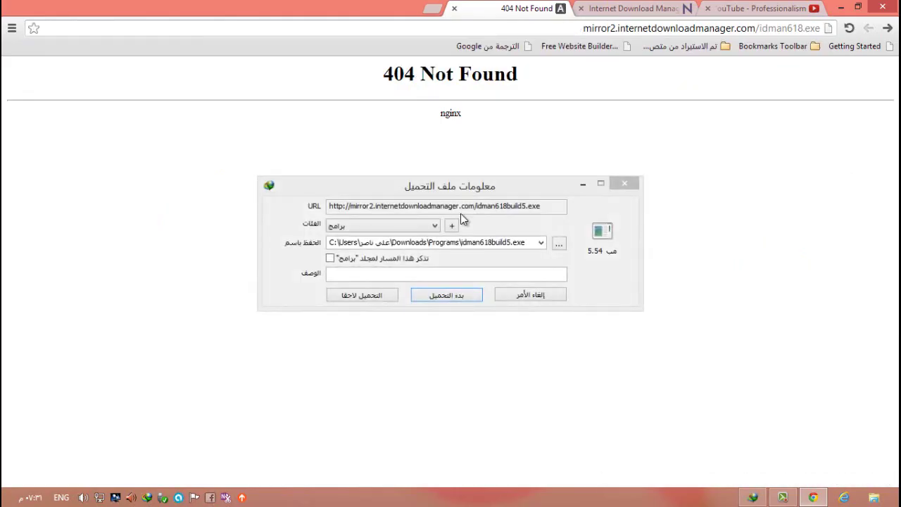
left_click(450, 295)
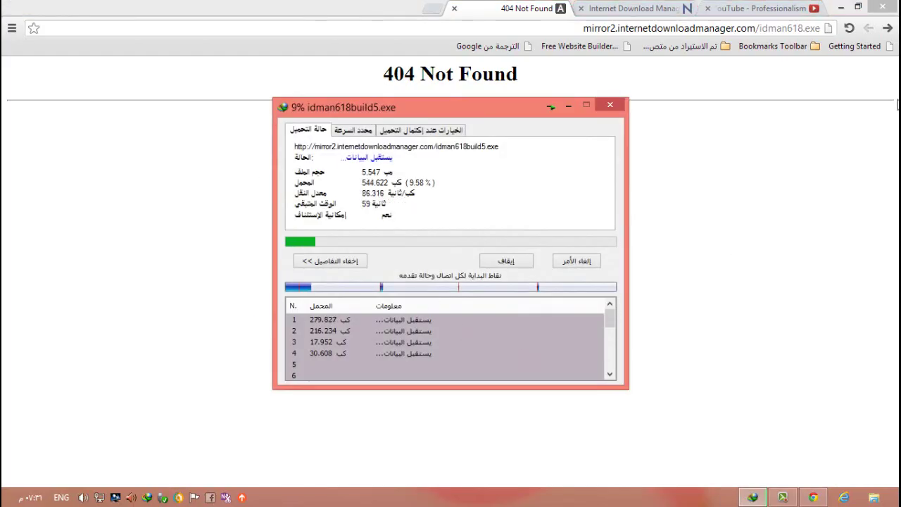
Minimize the browser and open the folder containing the downloaded idman618build5.exe.
left_click(840, 8)
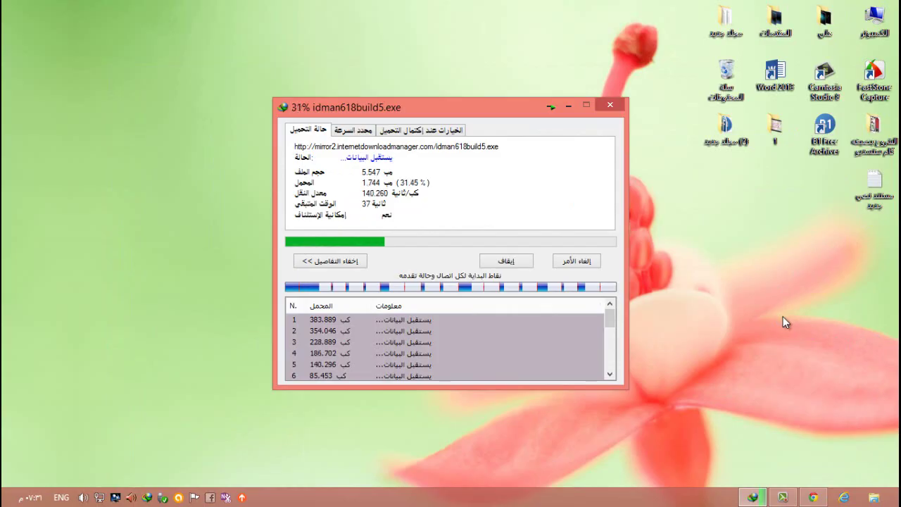
left_click_drag(523, 113, 491, 109)
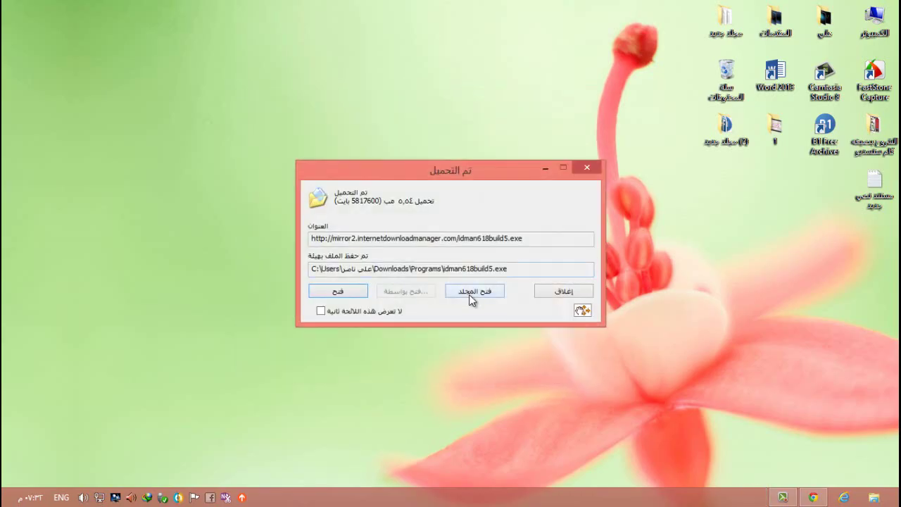
left_click(473, 293)
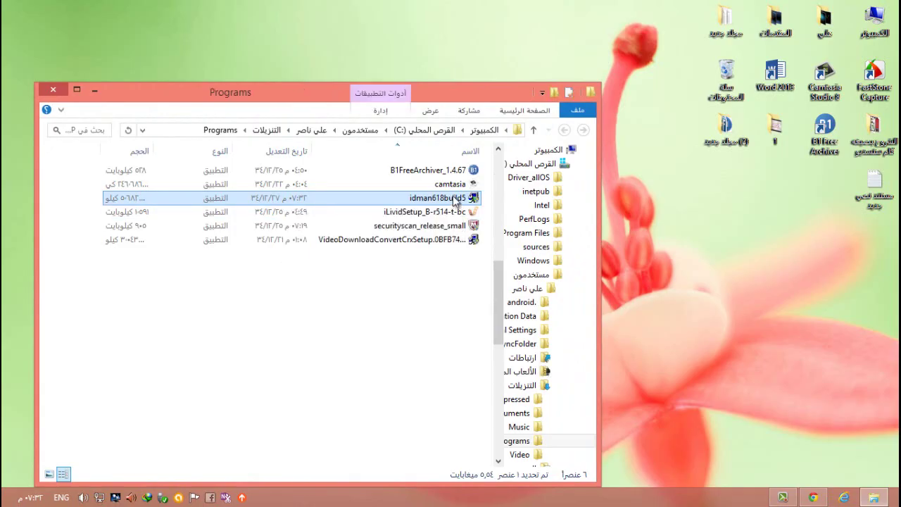
Minimize the Programs folder and move the idman618build5 installer to an empty area of the desktop, keeping its name.
left_click(95, 90)
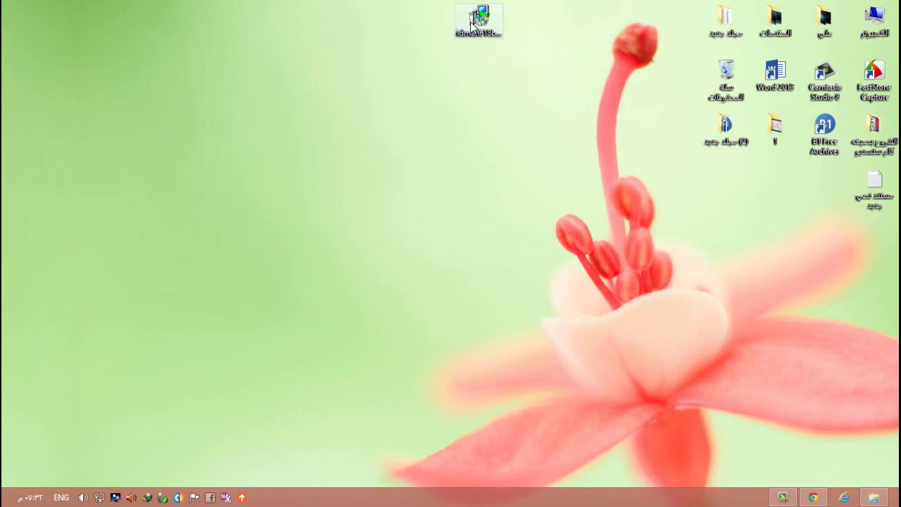
left_click_drag(484, 26, 429, 135)
left_click_drag(374, 181, 485, 94)
key("F2")
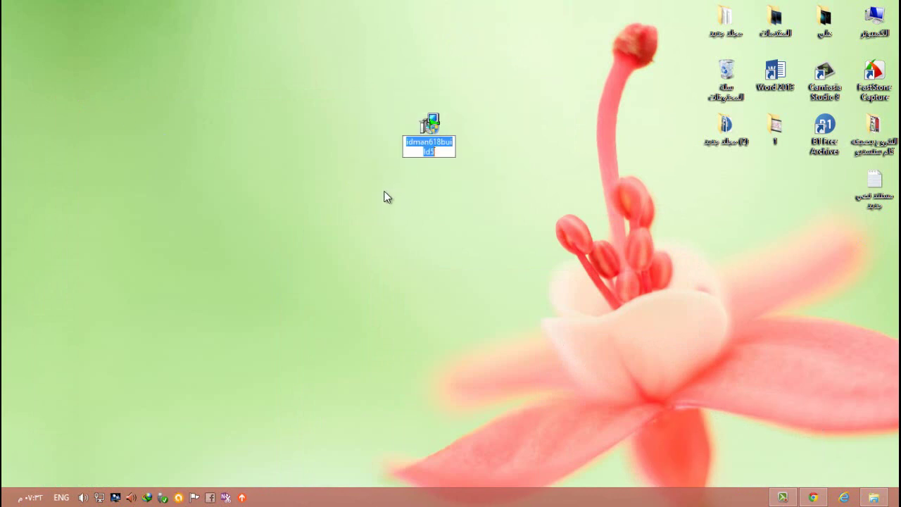
left_click(505, 223)
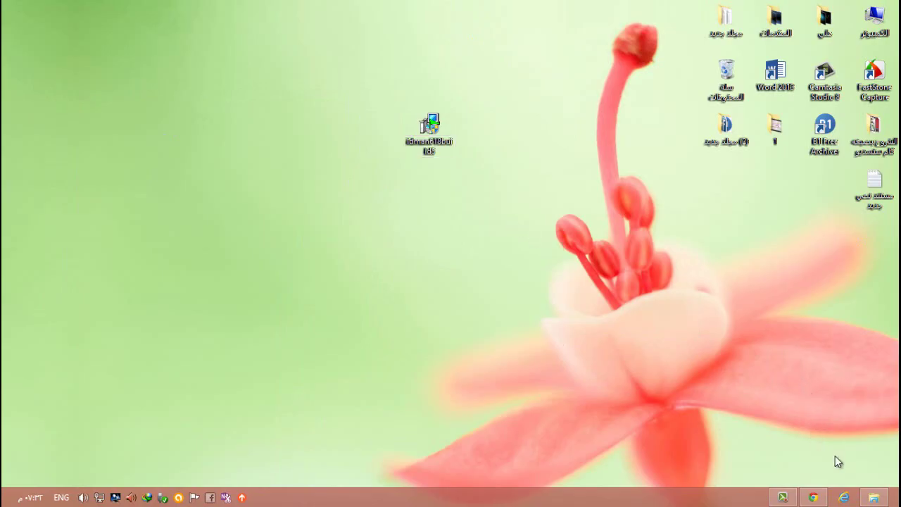
Return to Chrome, close the 404 Not Found tab and try to download the Patch/Keygen archive, dismissing the antivirus alert.
mouse_move(813, 500)
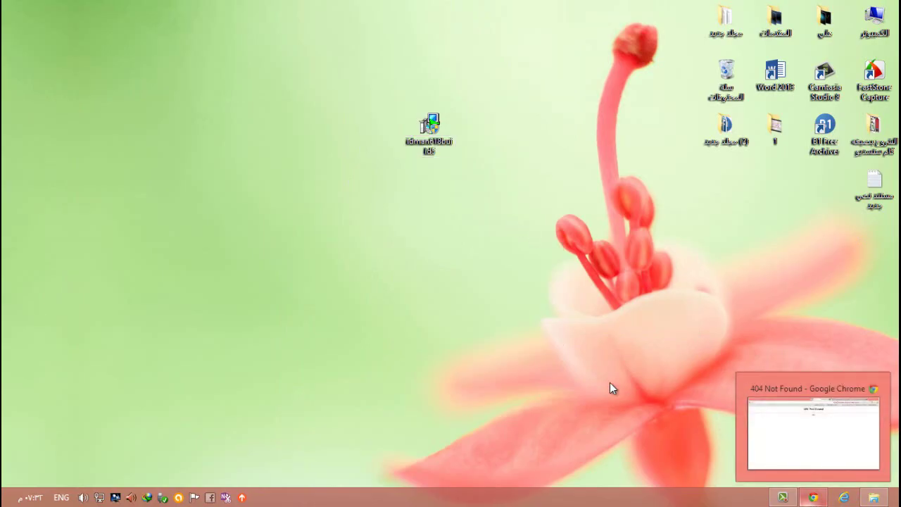
left_click(814, 497)
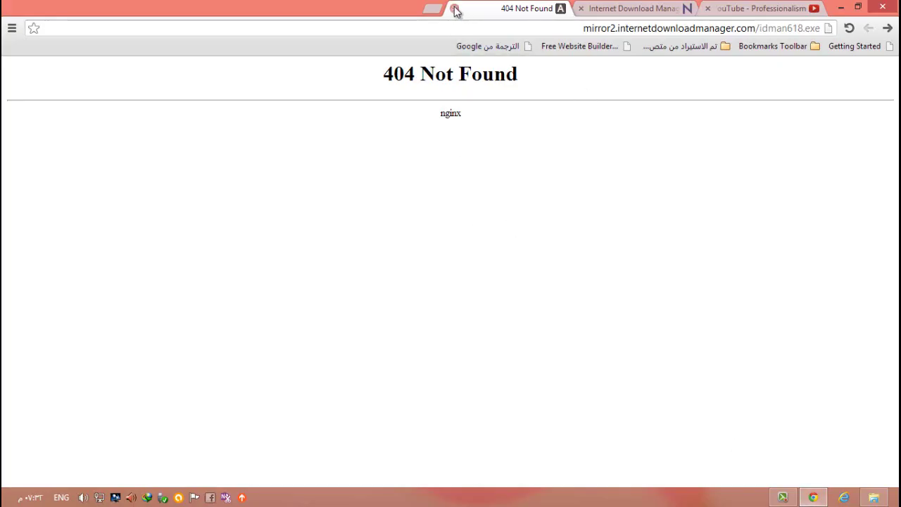
left_click(455, 9)
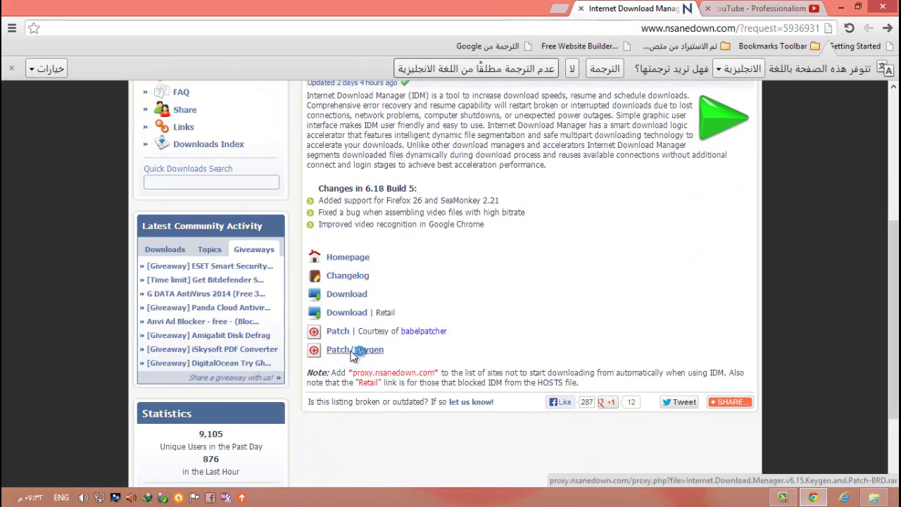
left_click(352, 352)
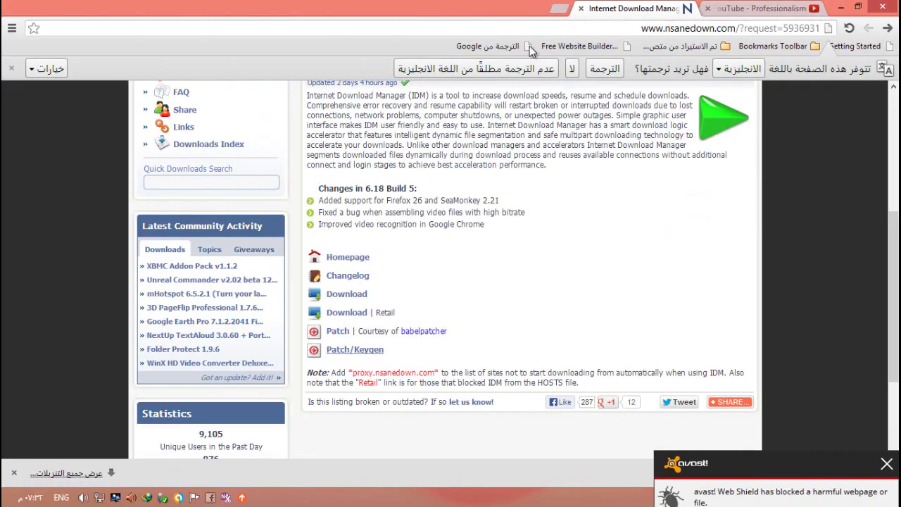
left_click(886, 336)
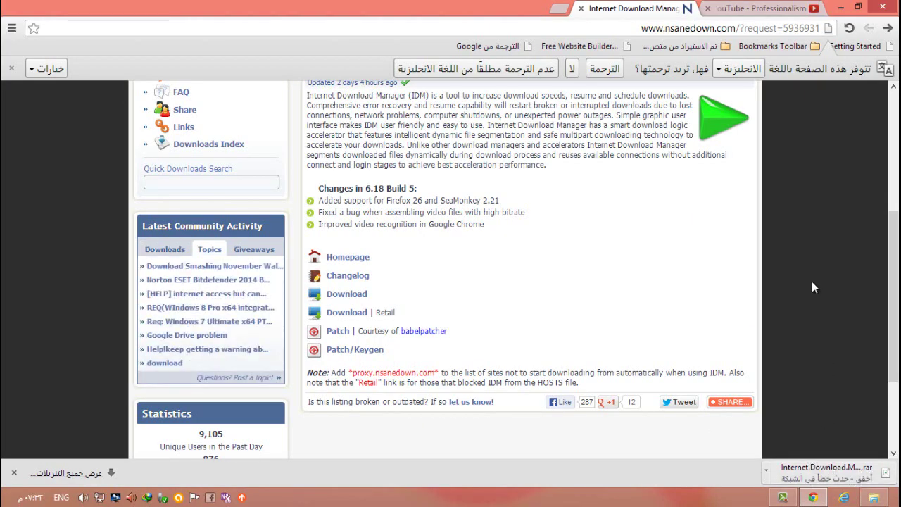
Check the Chrome help page on common download errors for the failed archive, and close it.
left_click(765, 469)
left_click(750, 454)
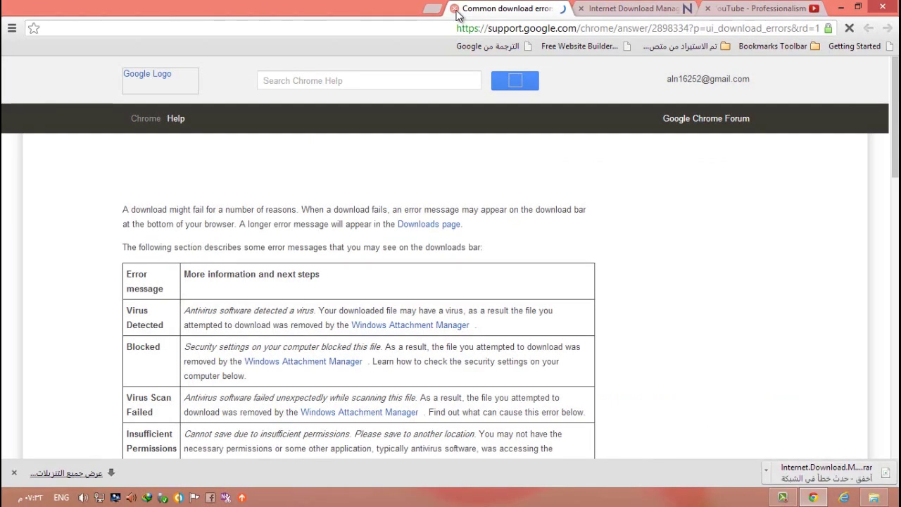
scroll(501, 267, "down", 3)
scroll(501, 267, "up", 3)
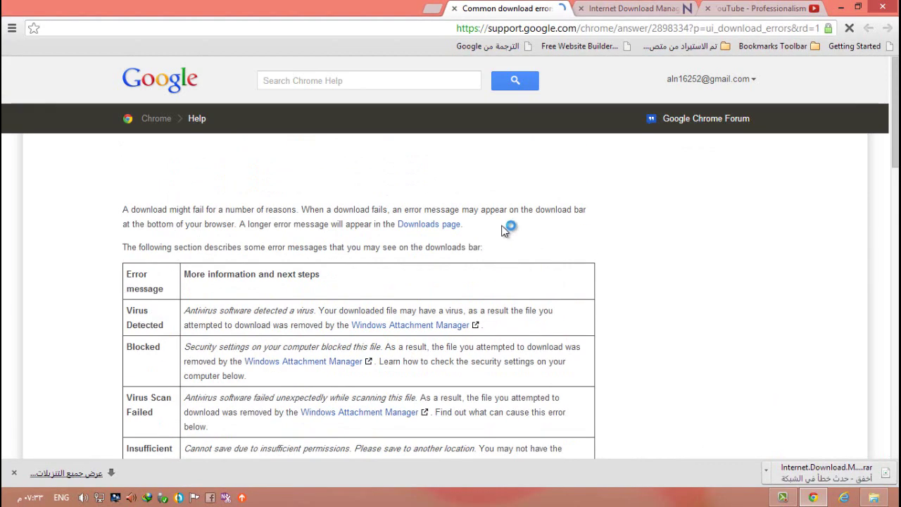
left_click(454, 9)
Download the babelpatcher Patch archive for Internet Download Manager and open it with WinRAR archiver.
scroll(467, 257, "down", 1)
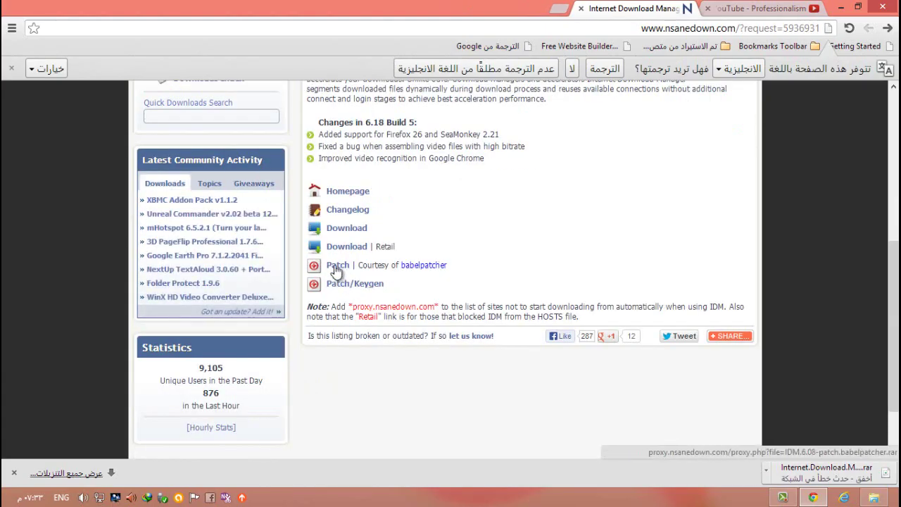
left_click(337, 265)
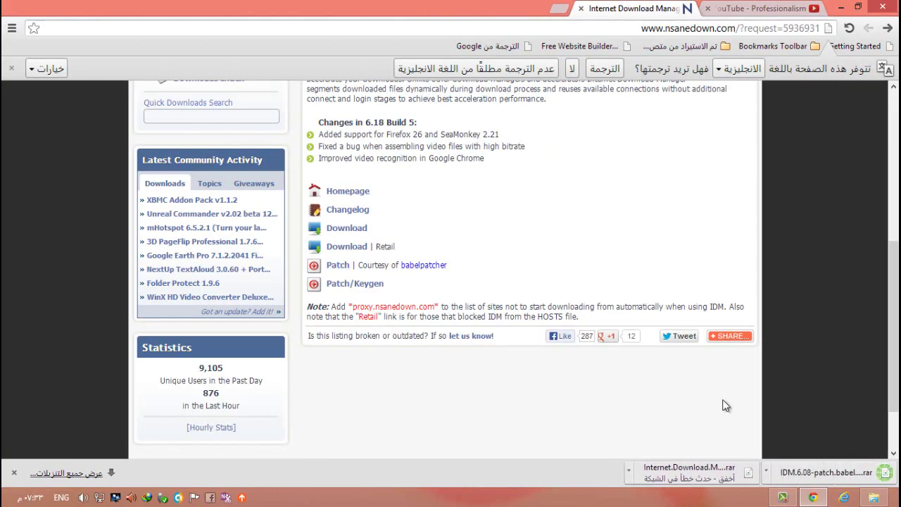
left_click(813, 483)
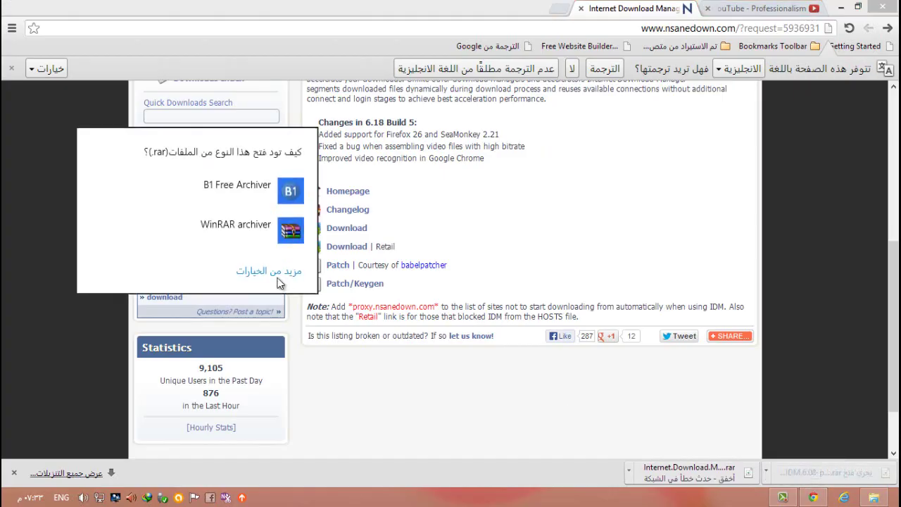
left_click(263, 236)
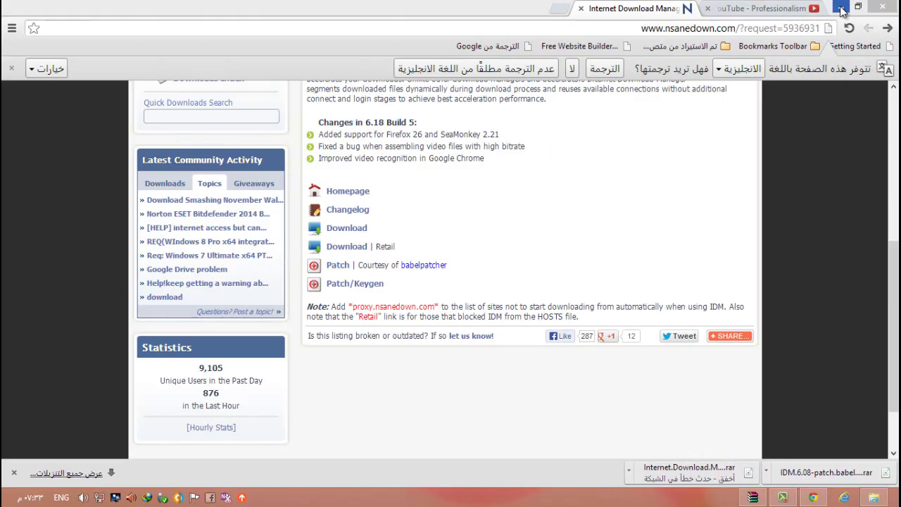
Show the downloaded IDM.6.08-patch.babelpatcher (1) archive in its folder, minimize Chrome, and cut the archive before closing the folder.
left_click(765, 468)
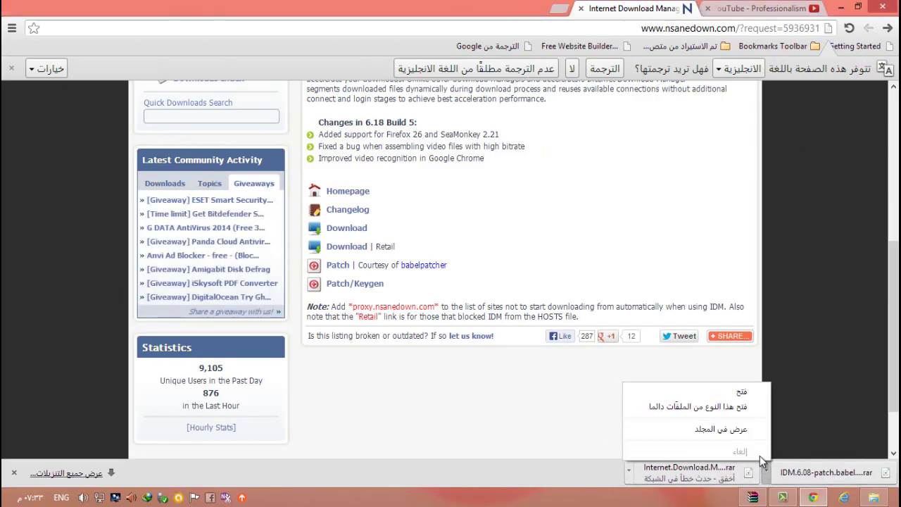
left_click(741, 431)
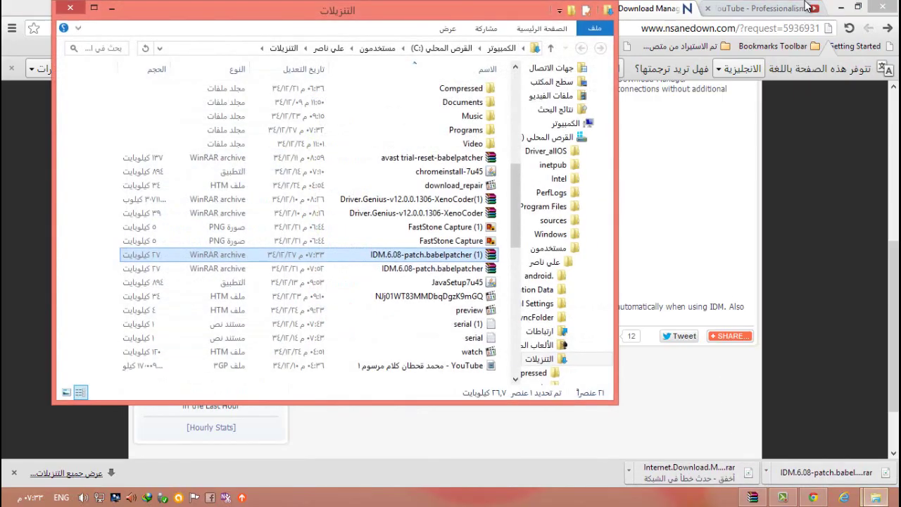
left_click(844, 7)
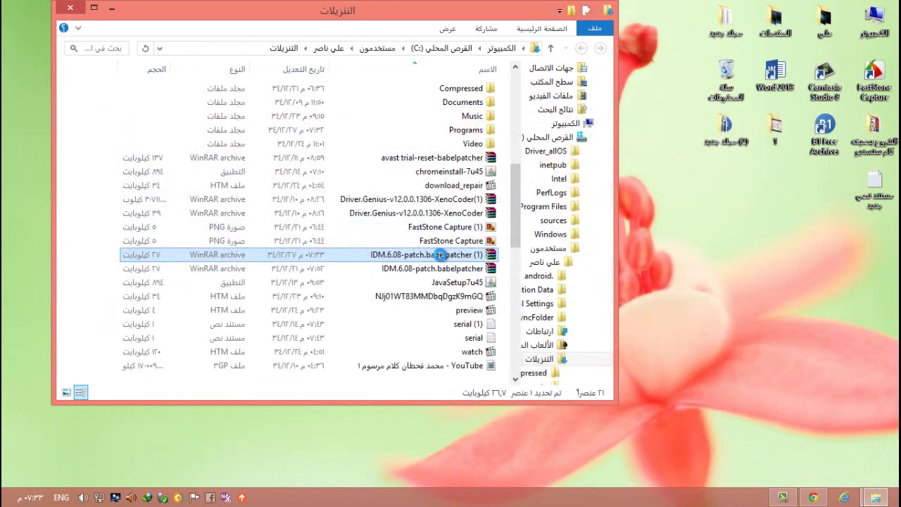
right_click(435, 255)
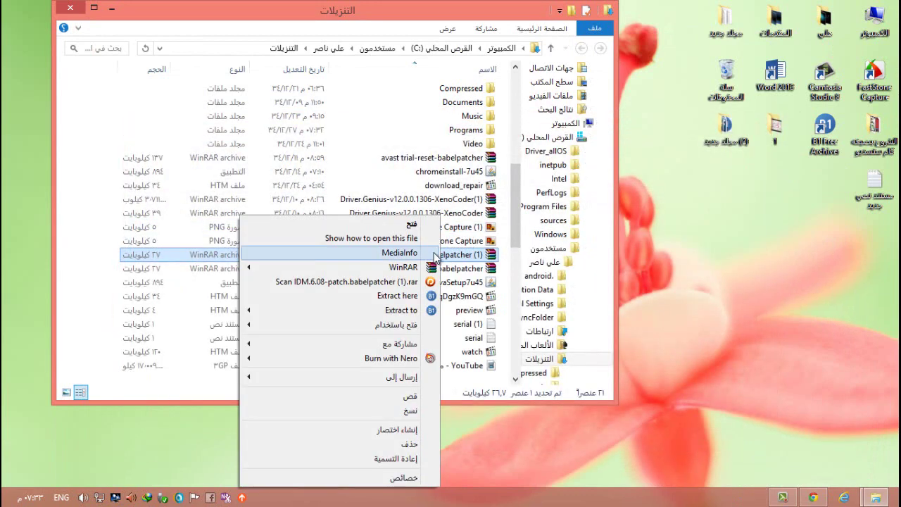
left_click(410, 398)
left_click(71, 7)
Paste the patch archive onto the desktop and place it near the idman618build5 installer.
right_click(481, 286)
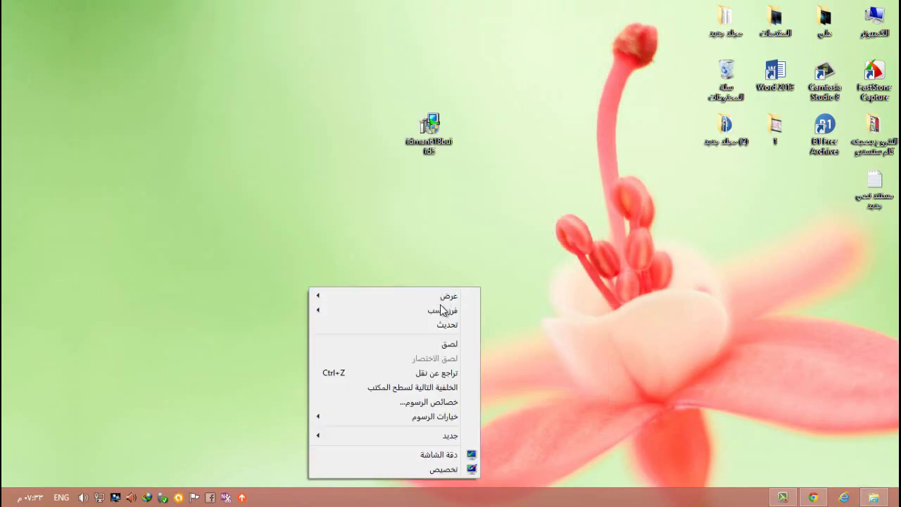
left_click(422, 343)
left_click_drag(477, 243, 380, 193)
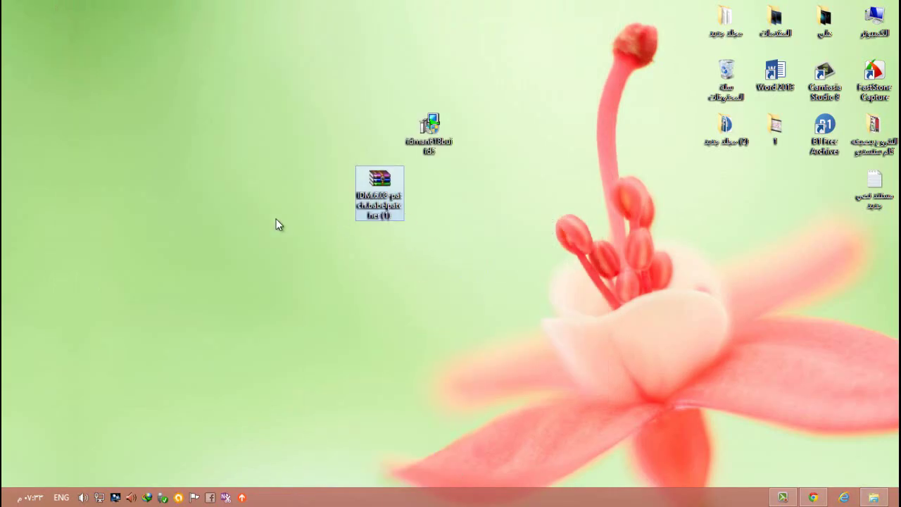
left_click_drag(293, 232, 465, 95)
left_click_drag(299, 222, 468, 83)
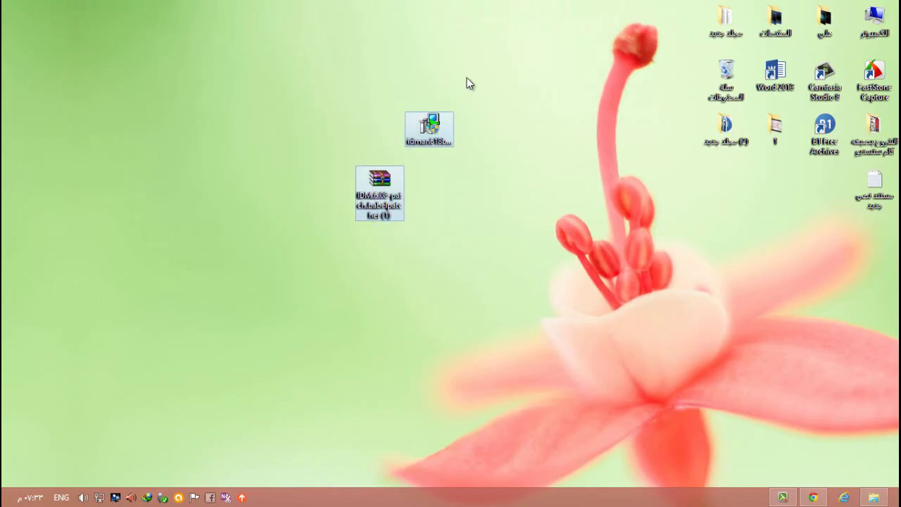
Launch the idman618build5 installer, acknowledge the running-program notice and proceed past the welcome and license pages.
left_click(423, 128)
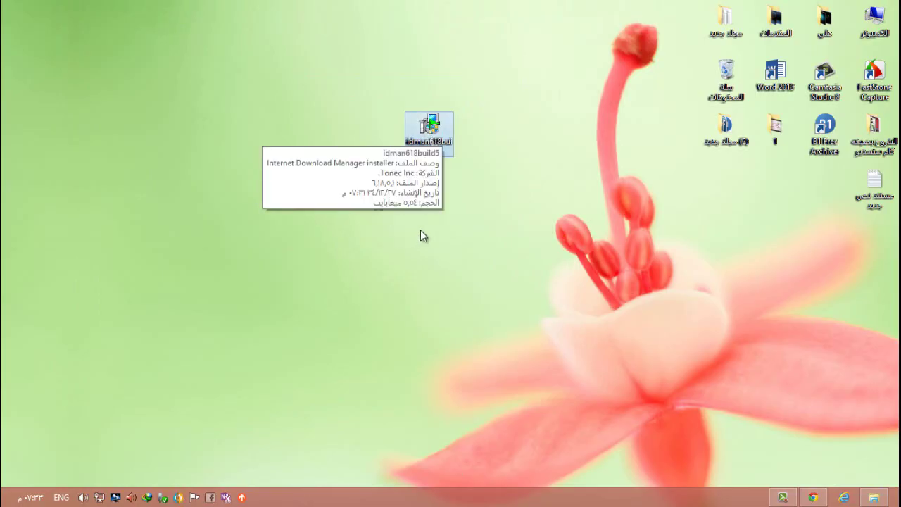
key("Return")
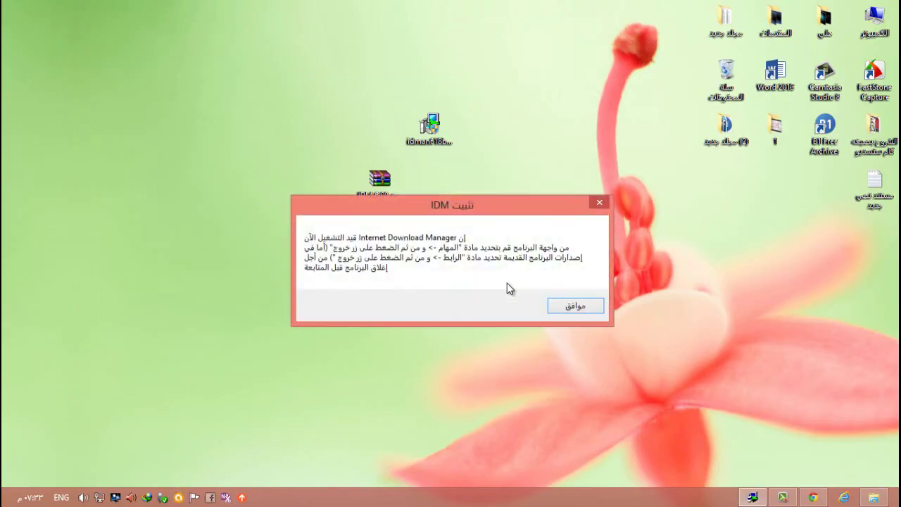
left_click(574, 307)
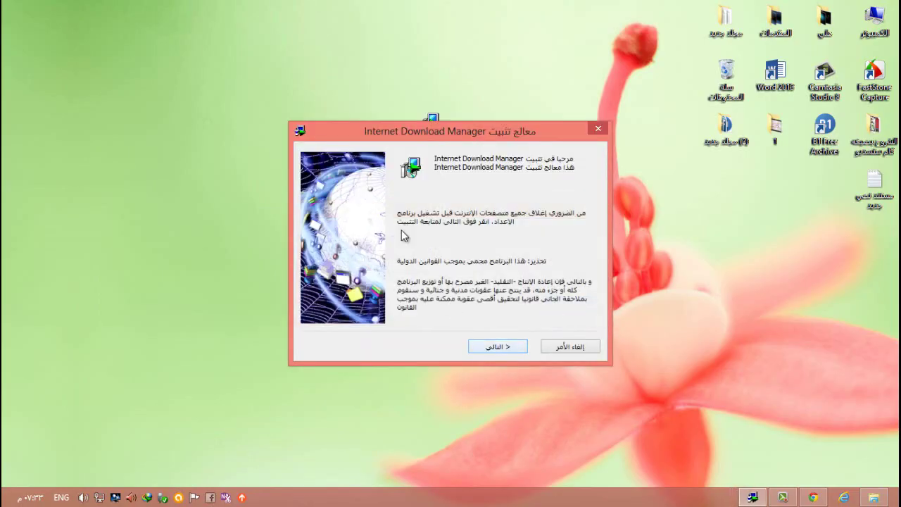
left_click(497, 347)
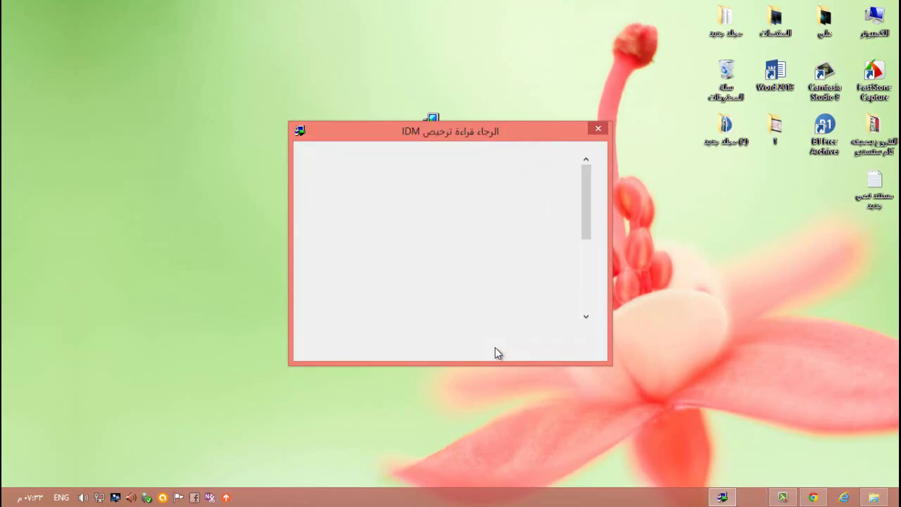
left_click_drag(586, 232, 589, 314)
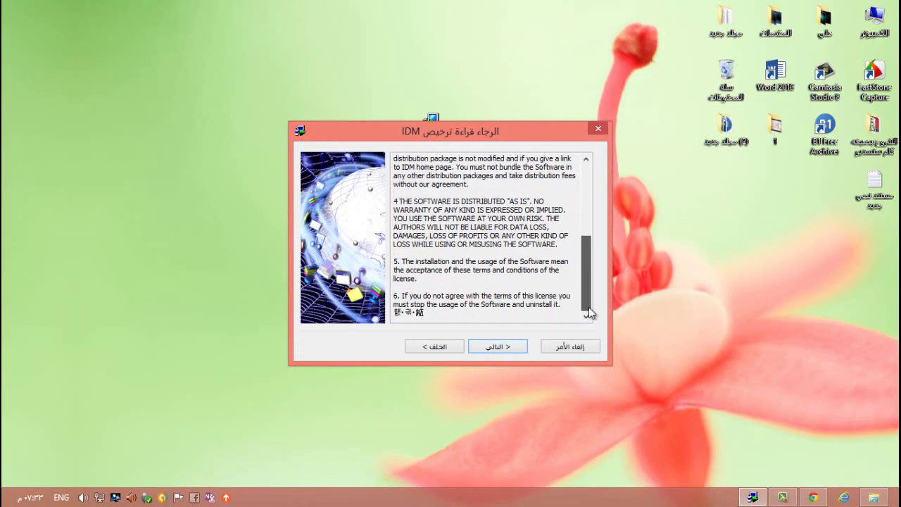
left_click(495, 346)
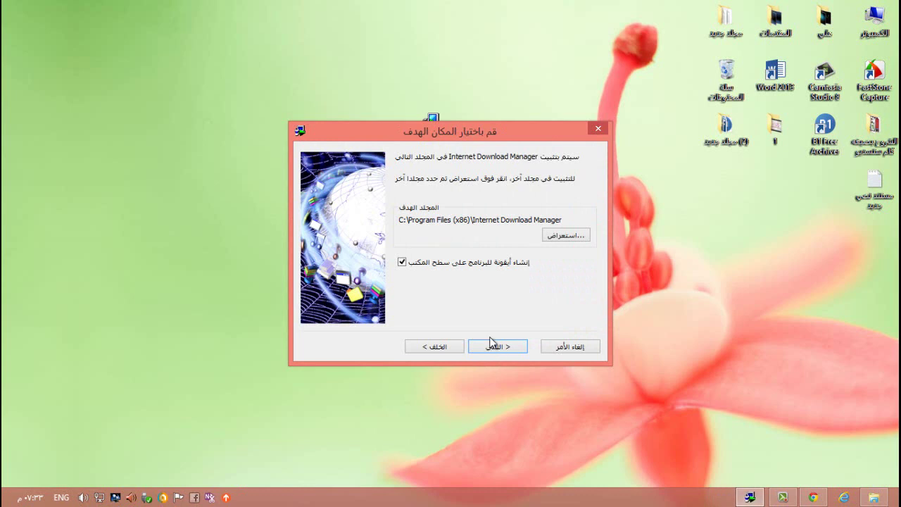
Install Internet Download Manager in the default C:\Program Files (x86)\Internet Download Manager folder with a desktop icon, and finish the wizard.
left_click(568, 234)
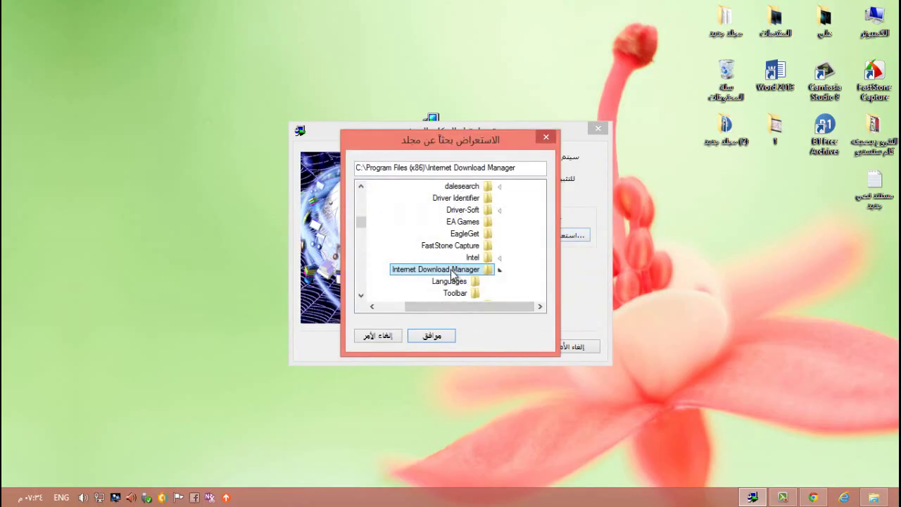
left_click(378, 335)
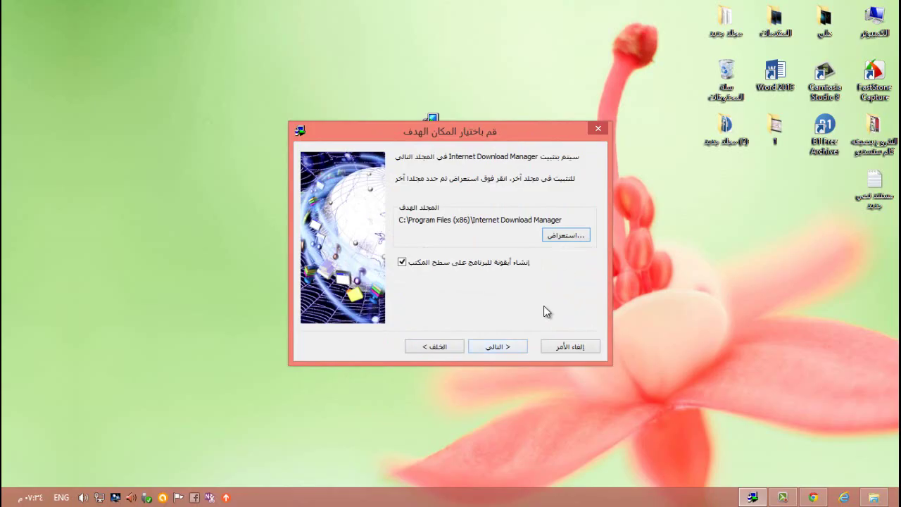
left_click(496, 347)
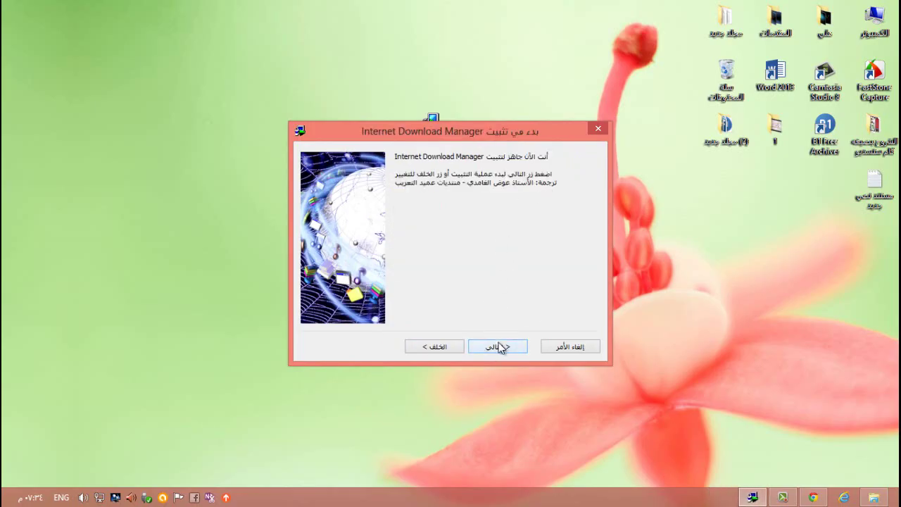
left_click(499, 348)
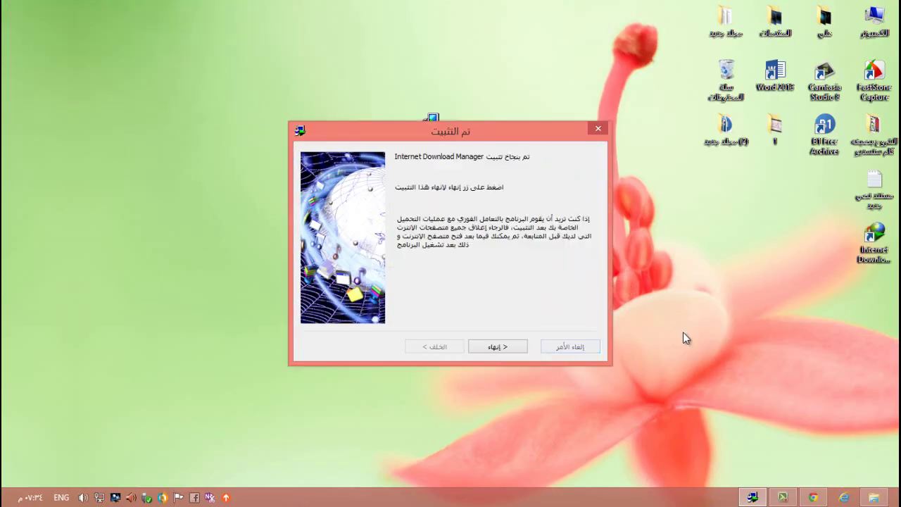
left_click(508, 347)
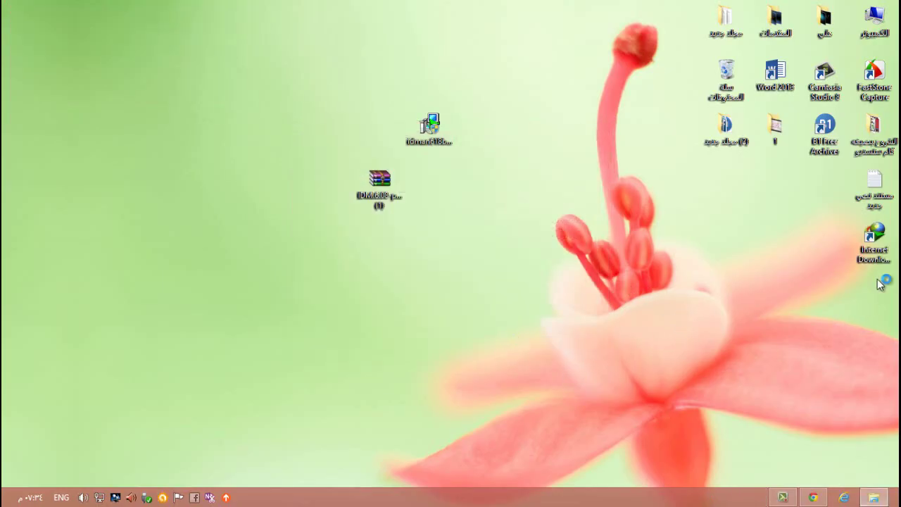
Move the new Internet Download Manager shortcut to an empty area of the desktop, away from the other icons.
left_click_drag(876, 246, 658, 276)
left_click_drag(610, 306, 715, 195)
left_click(674, 294)
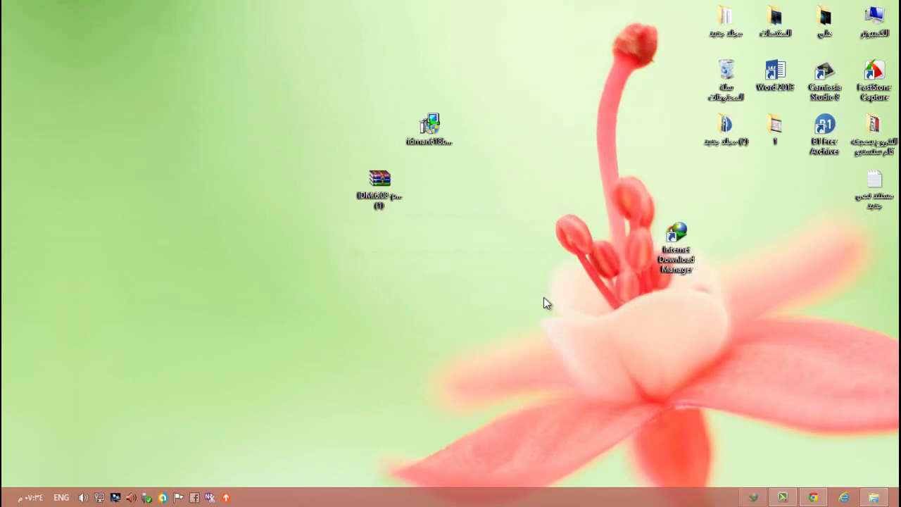
left_click(503, 218)
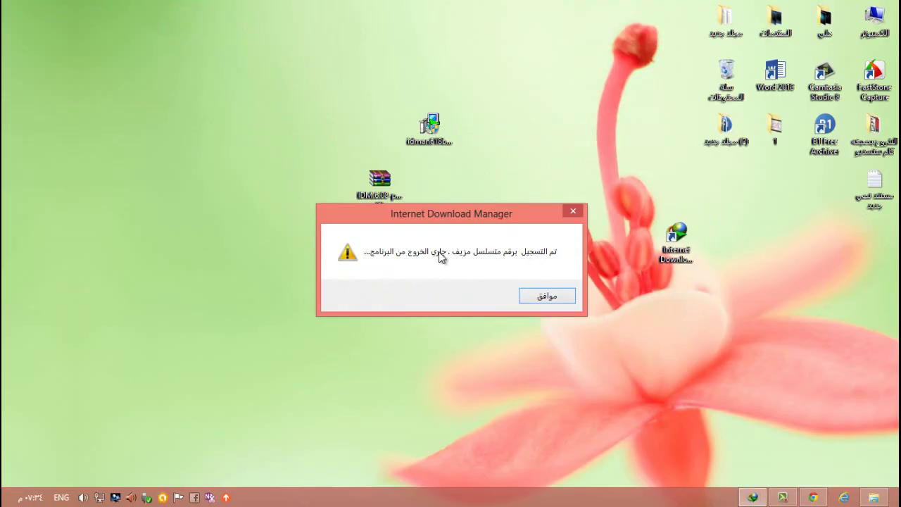
Dismiss the Internet Download Manager alert and its registration form, and move the program's shortcut closer to the patch archive.
left_click(560, 297)
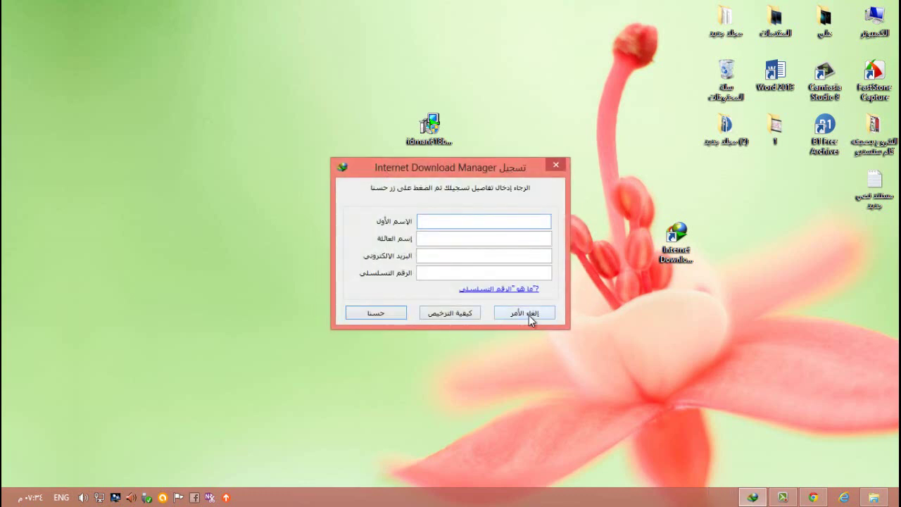
left_click(528, 314)
left_click_drag(675, 238, 528, 296)
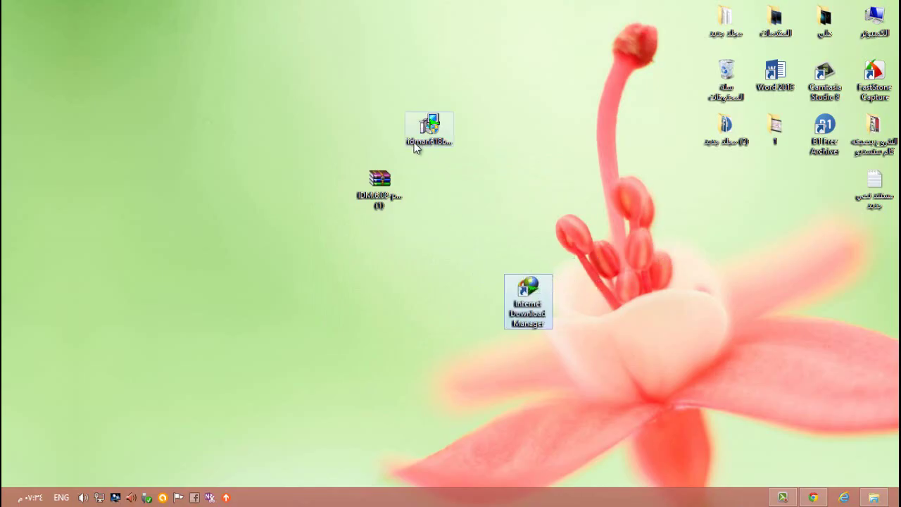
Extract the patch archive with WinRAR into a desktop folder named IDM.6.08-patch.babelpatcher (1), keeping the default extraction options.
double_click(378, 190)
right_click(379, 190)
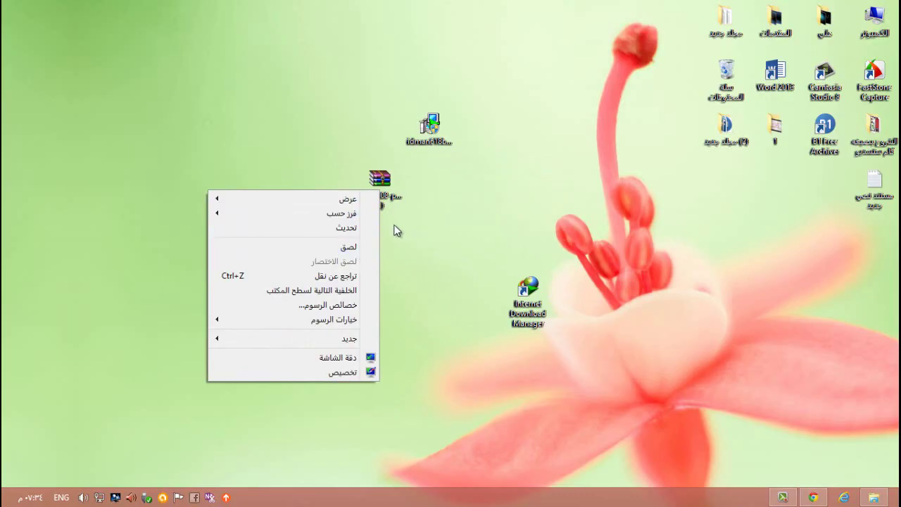
left_click(379, 195)
right_click(379, 196)
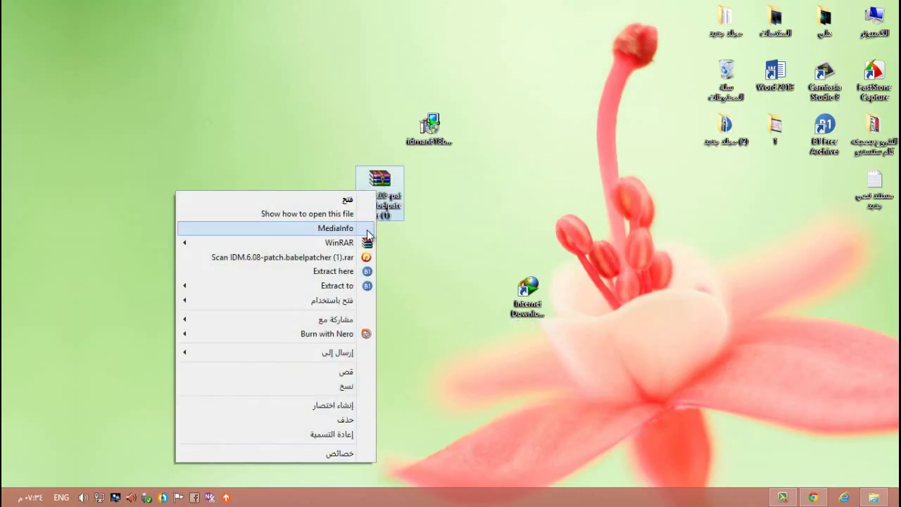
mouse_move(341, 242)
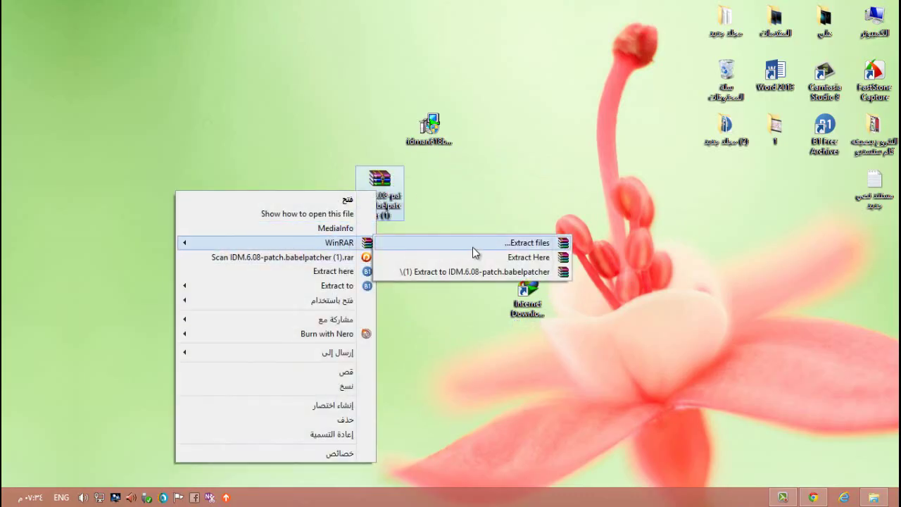
left_click(473, 245)
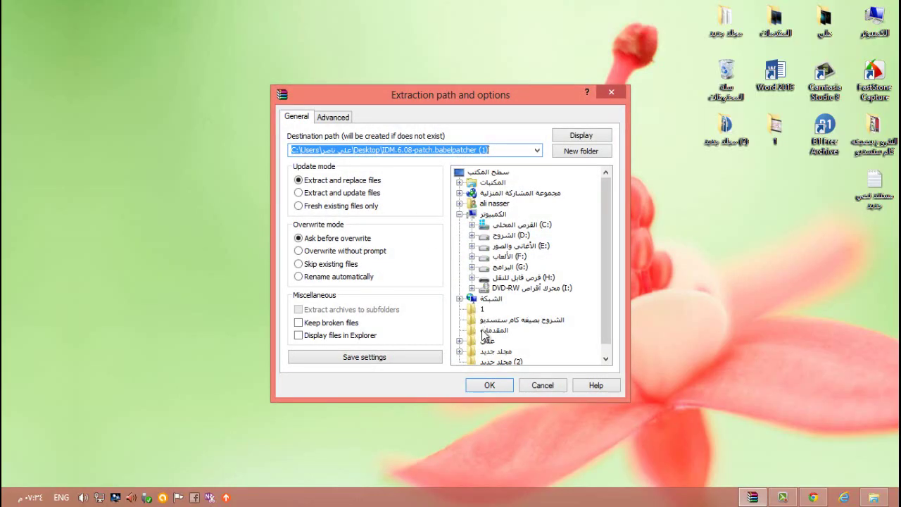
left_click(489, 385)
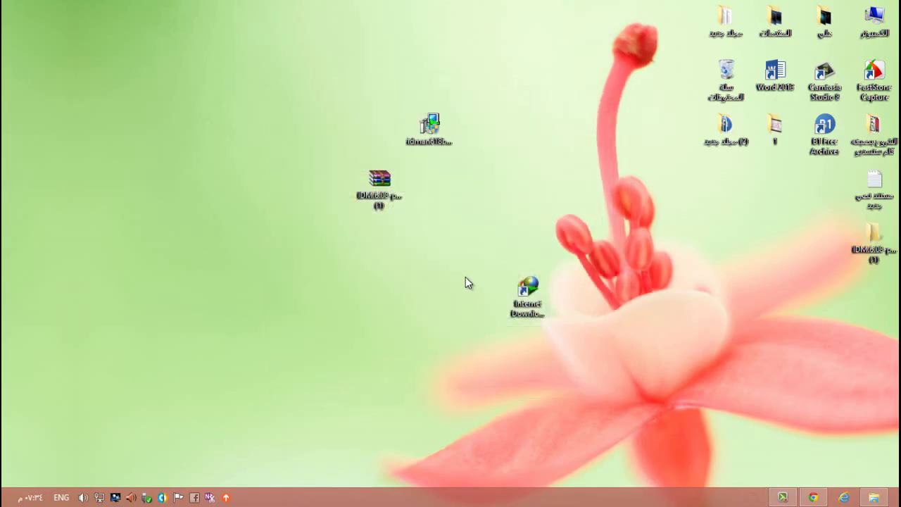
Move the extracted patch folder beside the installer, open it and shift its window so the Internet Download Manager shortcut is uncovered.
left_click_drag(884, 251, 581, 208)
double_click(576, 134)
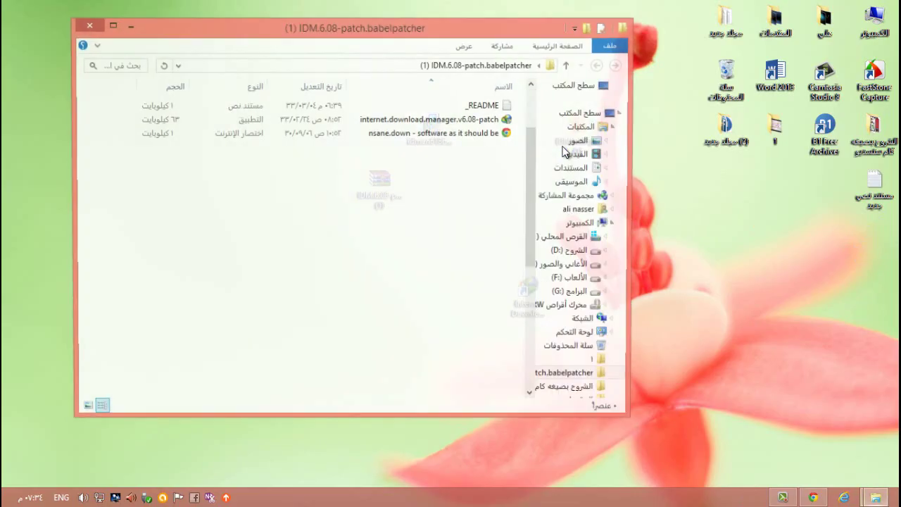
left_click_drag(470, 172, 471, 145)
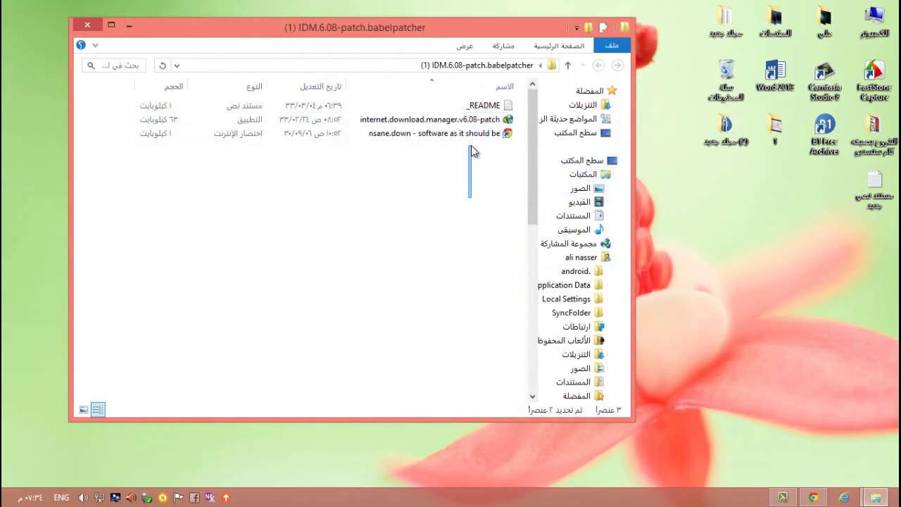
left_click(479, 121)
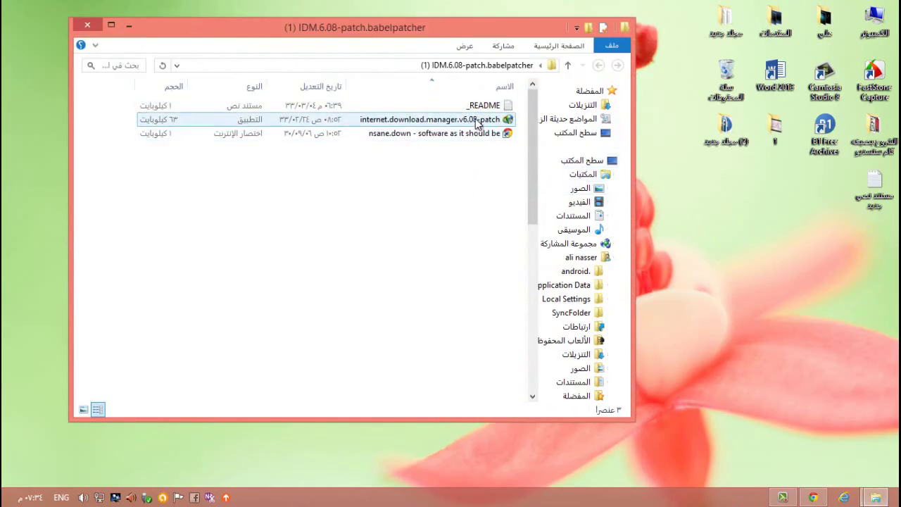
left_click_drag(400, 31, 206, 74)
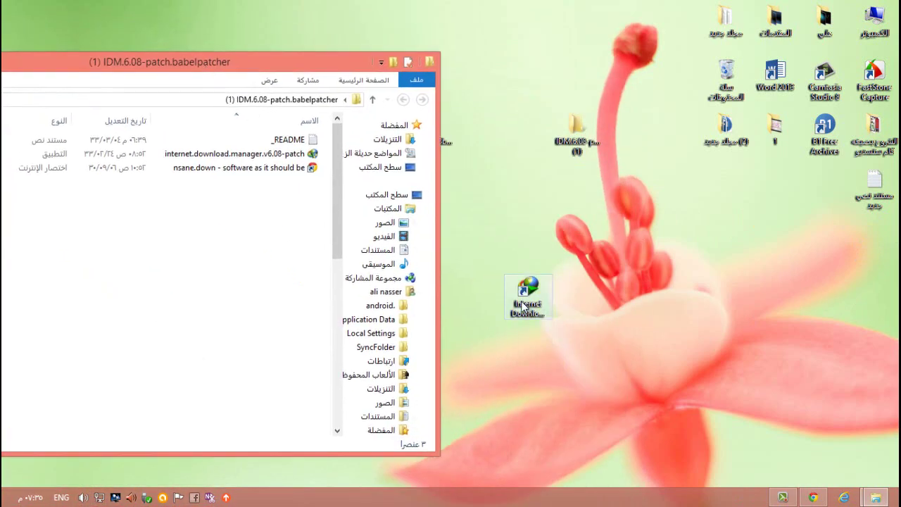
Open the Internet Download Manager shortcut's properties and use them to open the program's installation folder.
right_click(544, 287)
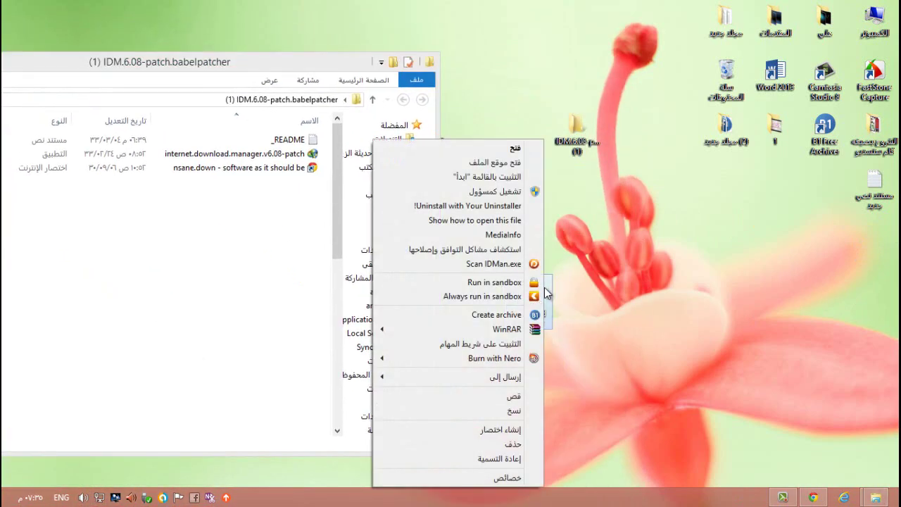
left_click(506, 479)
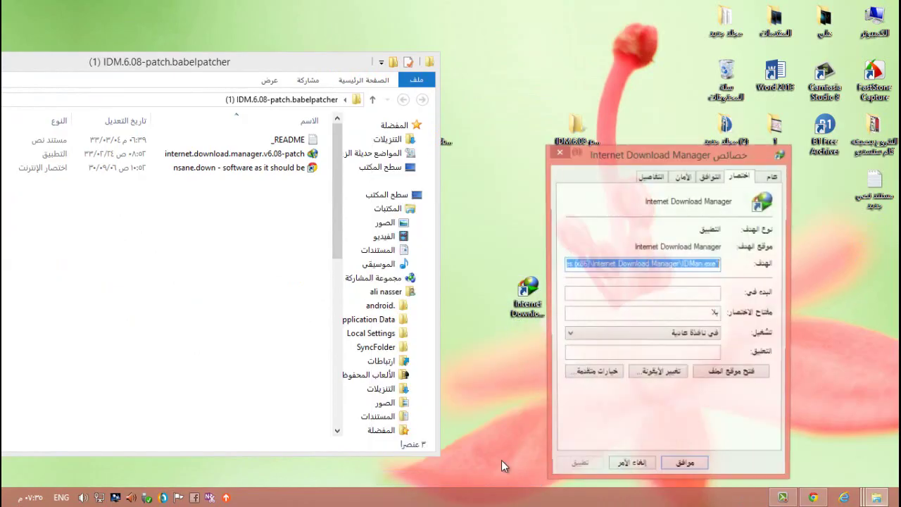
left_click(724, 376)
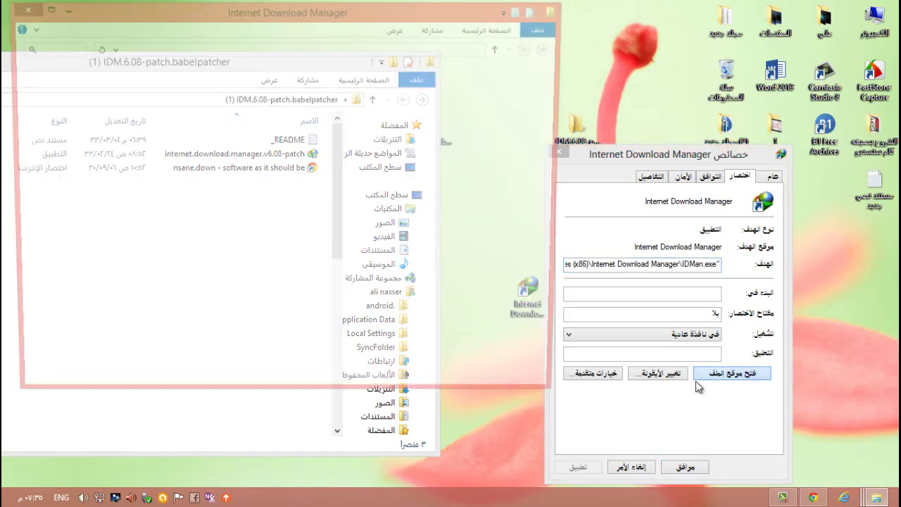
left_click(713, 176)
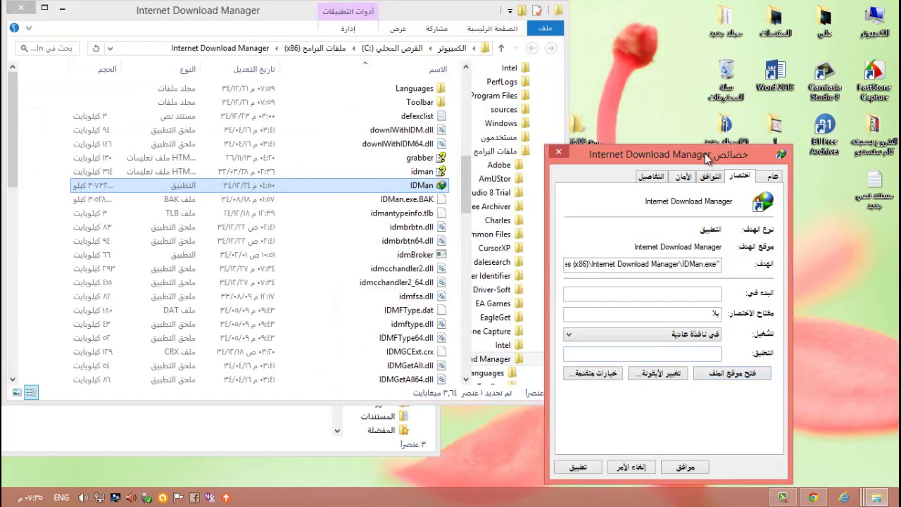
Close the shortcut's properties, shift the installation folder window aside and copy internet.download.manager.v6.08-patch from the extracted patch folder.
left_click(604, 149)
left_click_drag(399, 17, 533, 200)
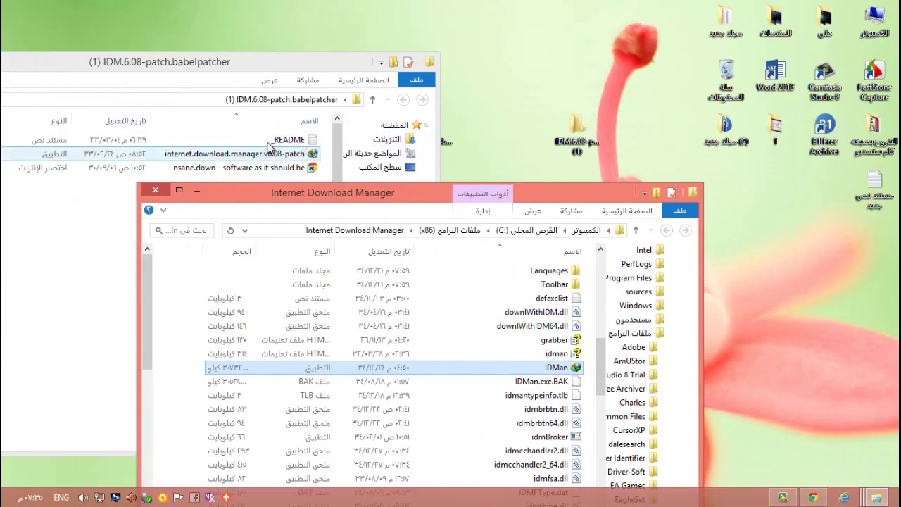
left_click(276, 67)
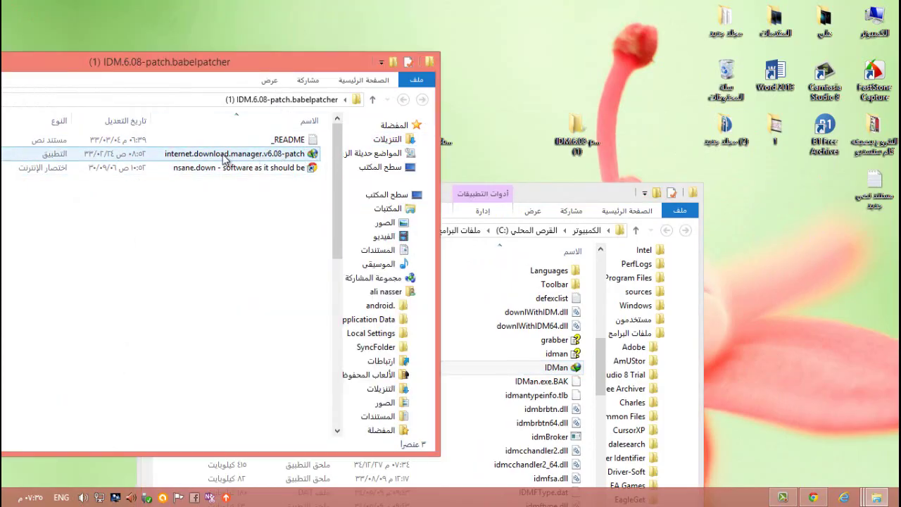
right_click(276, 156)
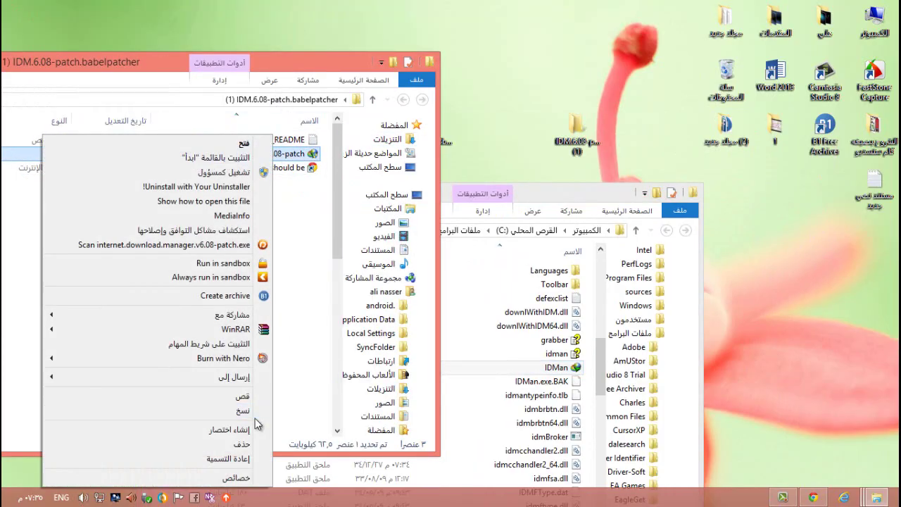
left_click(242, 411)
Close the patch folder and paste the patch into the Internet Download Manager installation folder, replacing the existing file with administrator permission.
left_click_drag(128, 61, 306, 70)
left_click(82, 71)
right_click(200, 306)
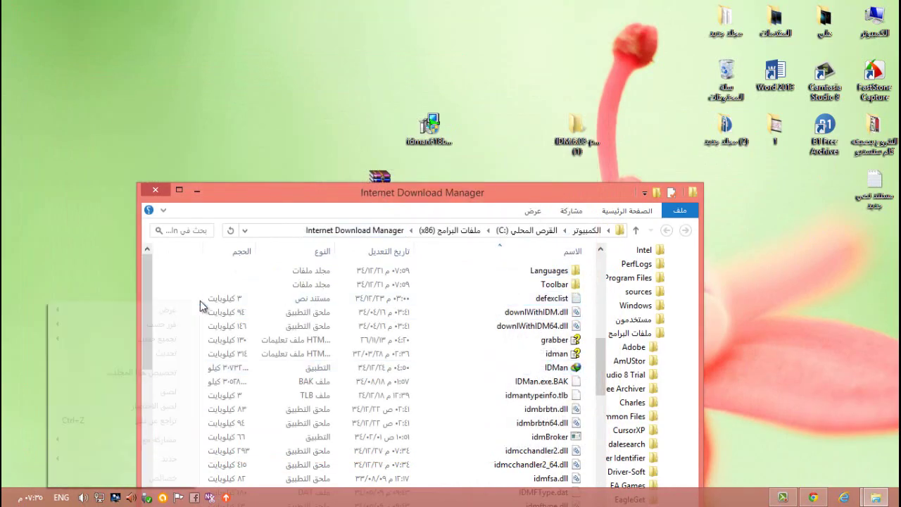
left_click(176, 391)
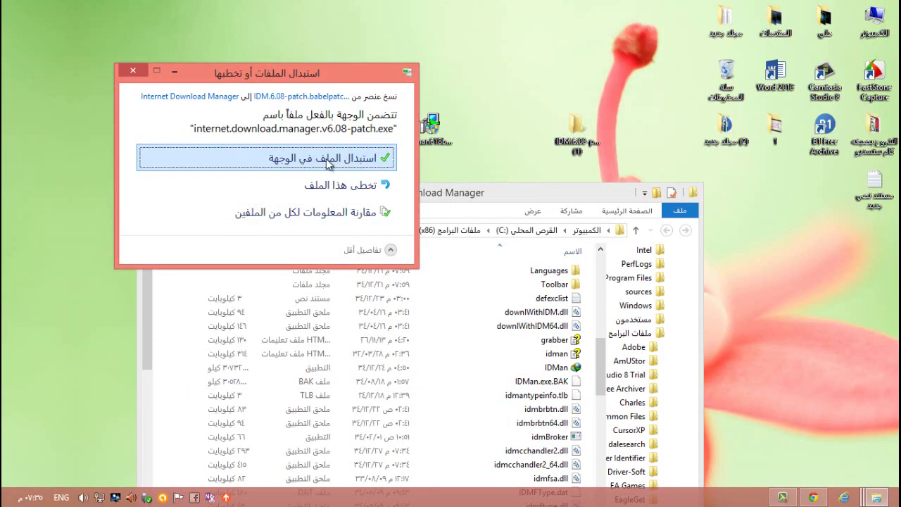
left_click(286, 162)
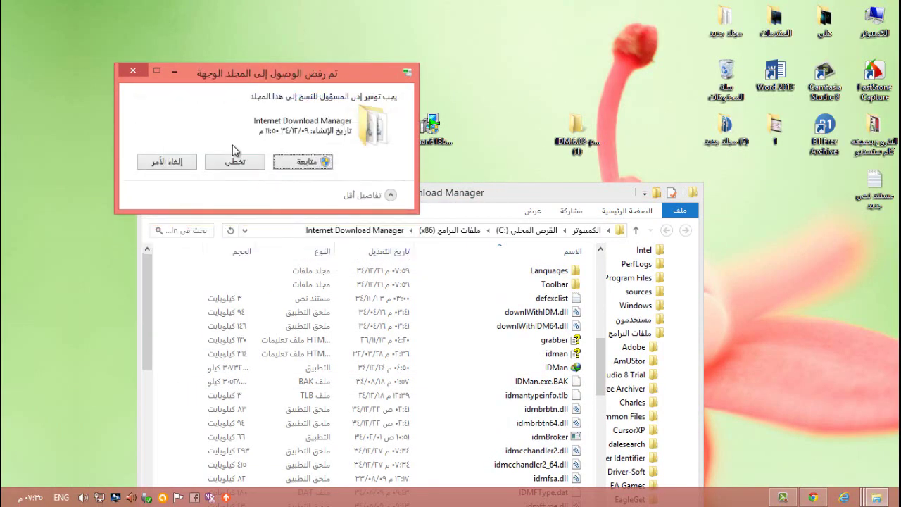
left_click(301, 163)
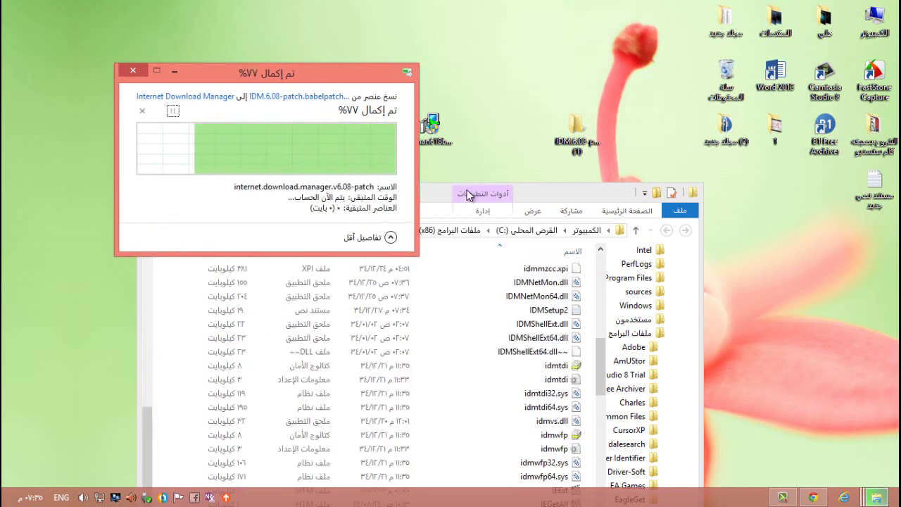
Run the pasted patch on IDMan.exe with Make Backup enabled, then exit the patcher and close the installation folder.
left_click_drag(435, 193, 427, 51)
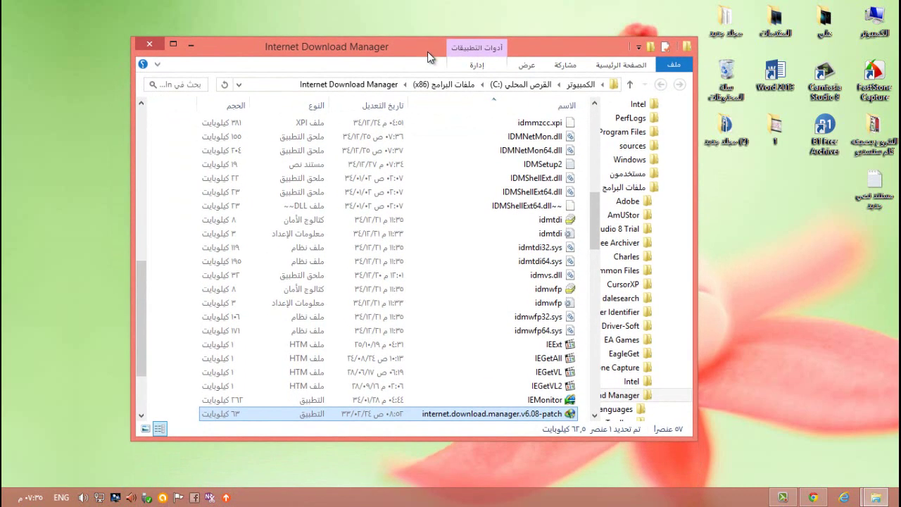
scroll(540, 327, "down", 2)
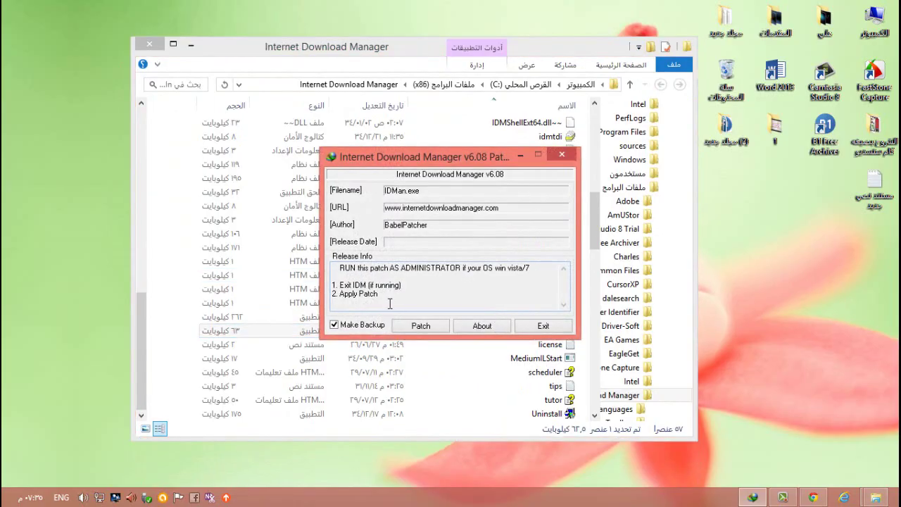
left_click(421, 327)
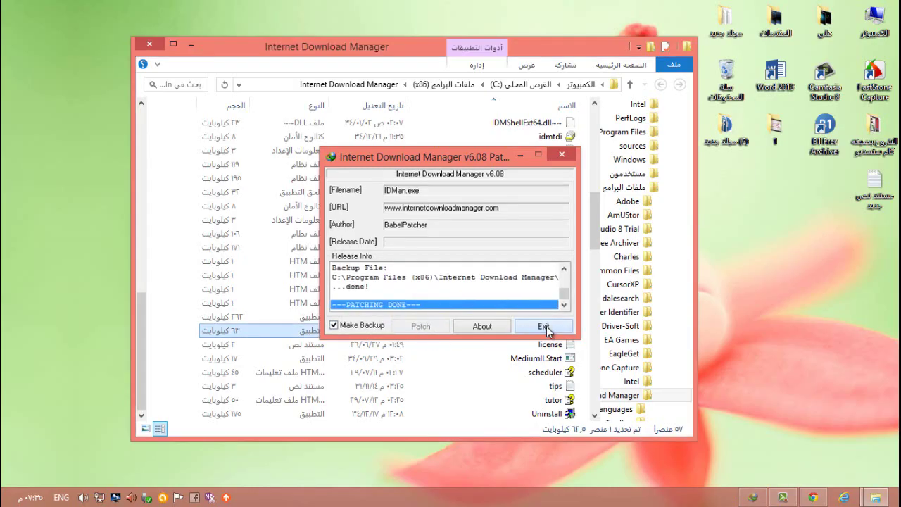
left_click(544, 326)
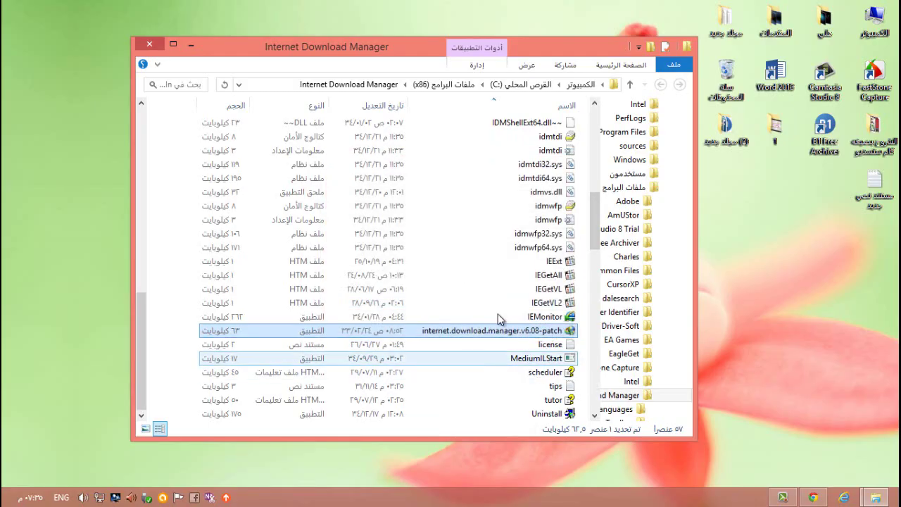
left_click(149, 44)
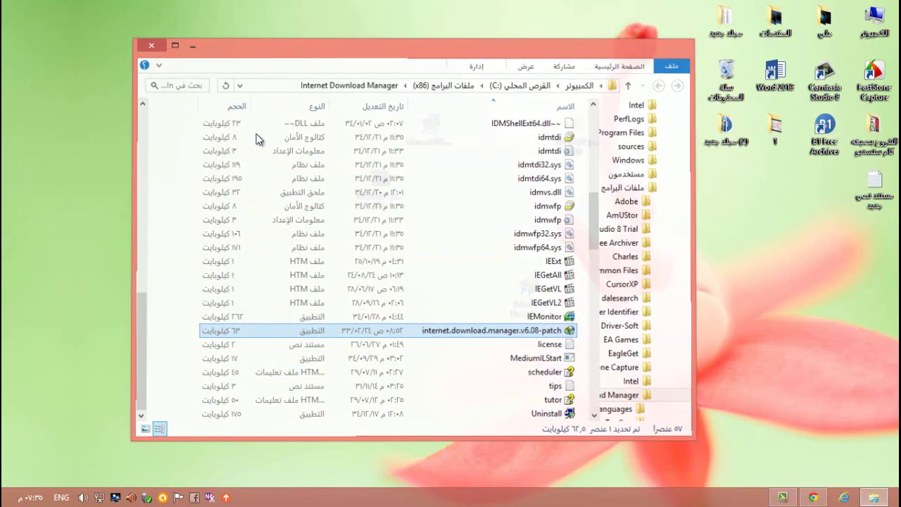
Launch Internet Download Manager from its desktop shortcut, close its window and move the shortcut beside the extracted patch folder.
double_click(536, 304)
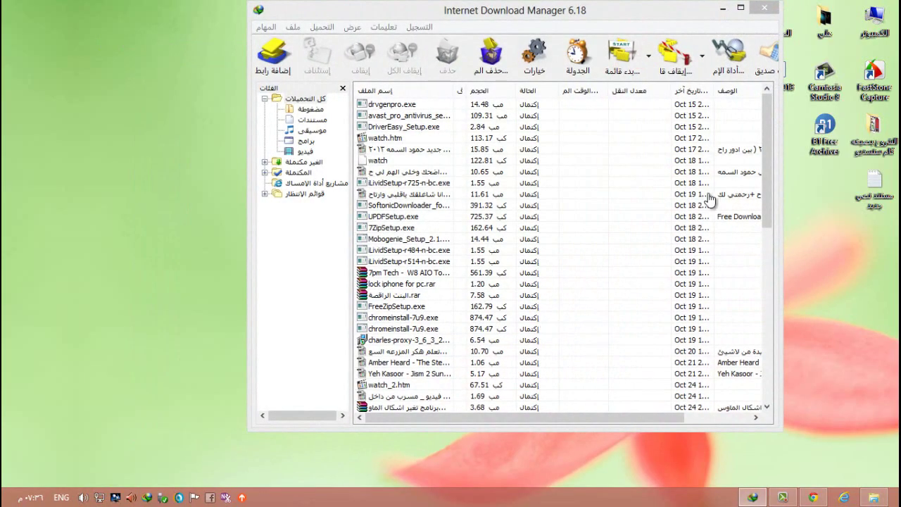
left_click(768, 12)
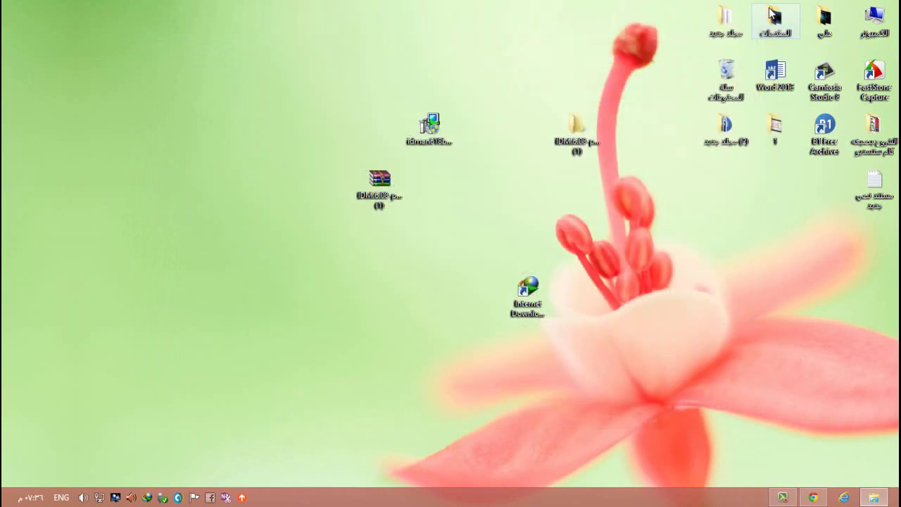
left_click_drag(535, 308, 535, 153)
Select the installer, patch archive, extracted patch folder and Internet Download Manager shortcut together on the desktop.
left_click_drag(318, 253, 590, 52)
left_click_drag(255, 209, 606, 50)
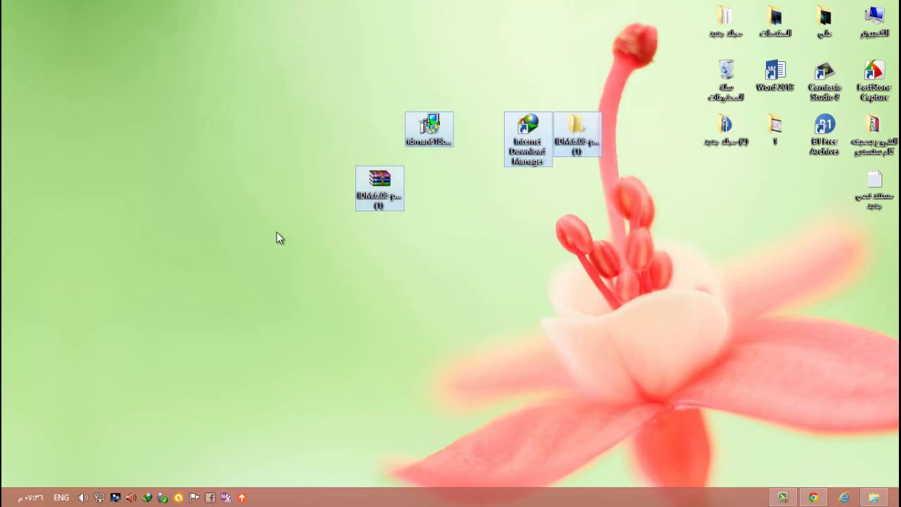
left_click_drag(277, 233, 599, 56)
left_click(465, 59)
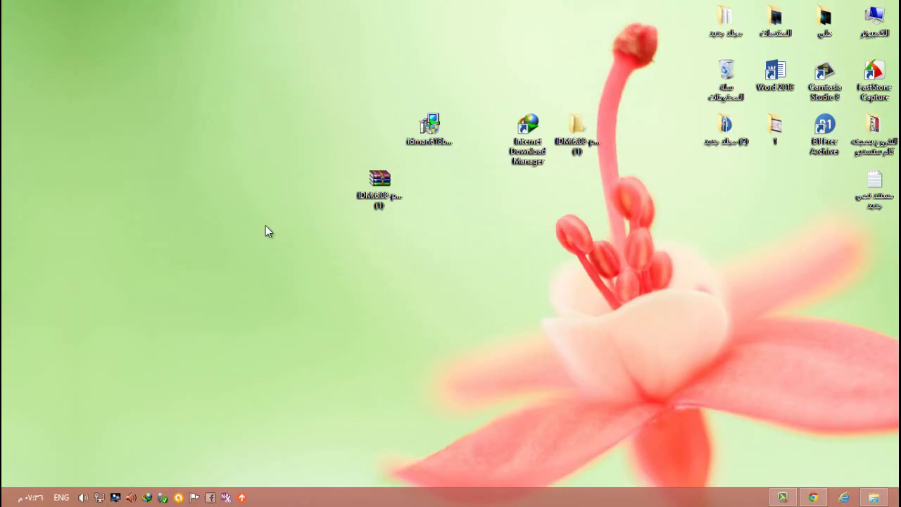
left_click_drag(265, 225, 614, 44)
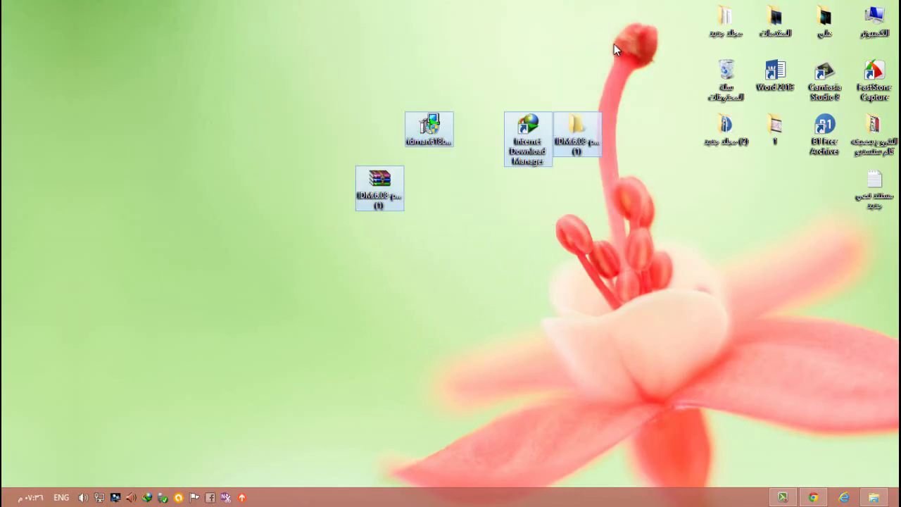